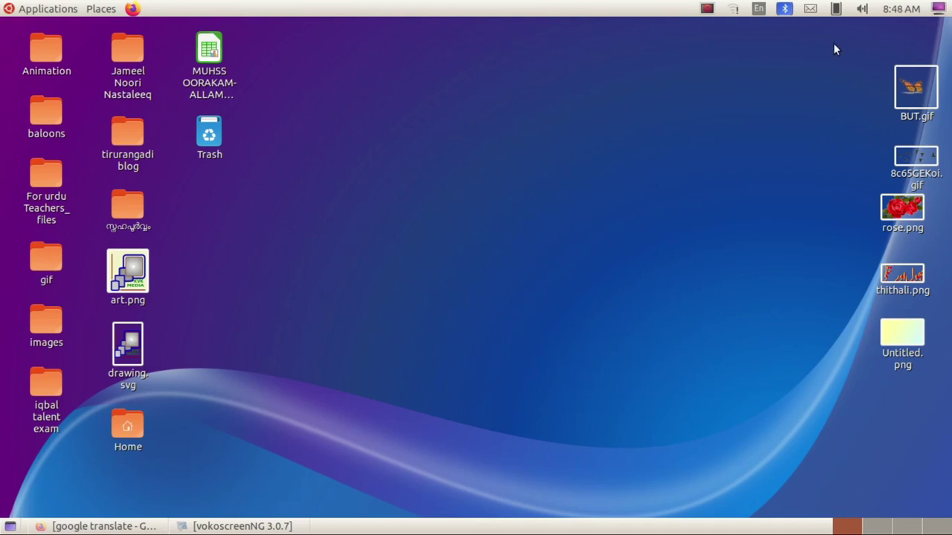
Step: Preview the animated images BUT.gif and 8c65GEKoi.gif from the desktop, closing the viewer after each
left_click_drag(833, 42, 950, 401)
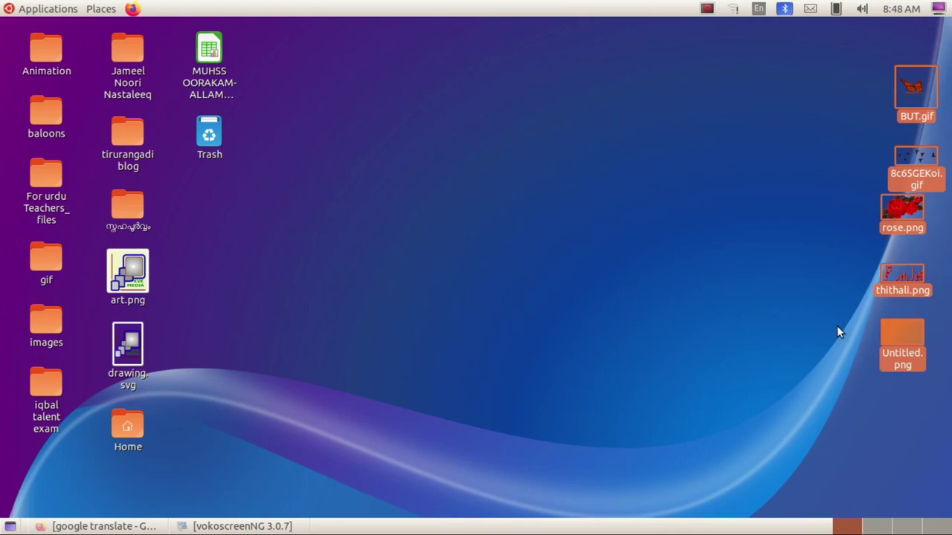
left_click(754, 284)
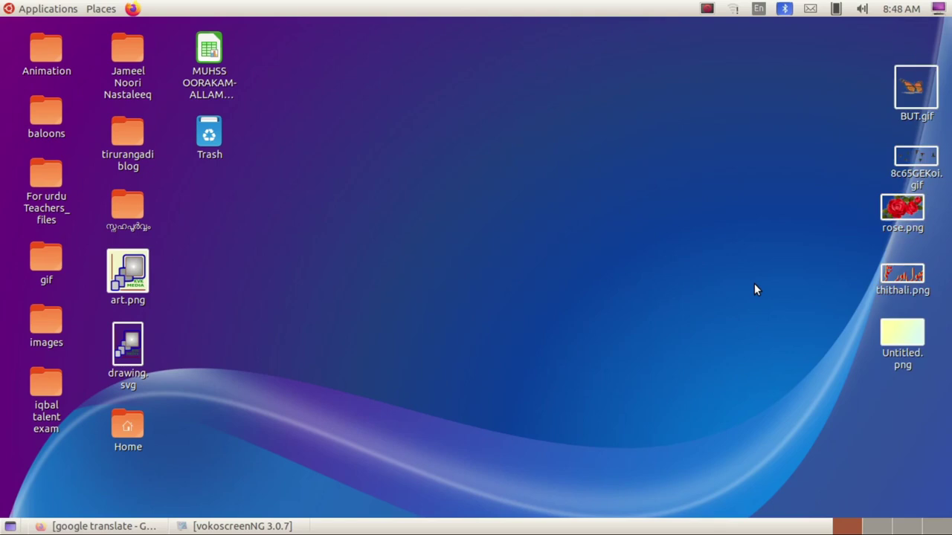
double_click(907, 92)
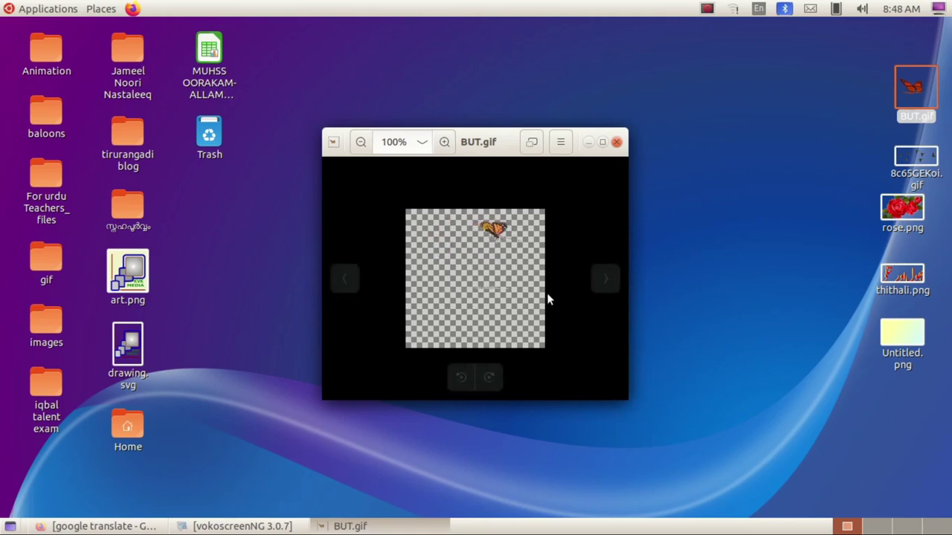
left_click(616, 143)
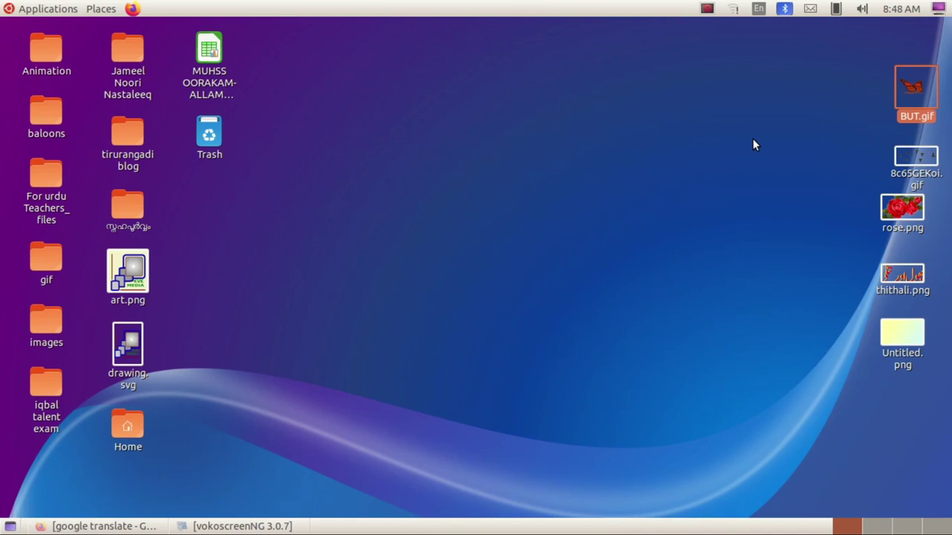
left_click(918, 156)
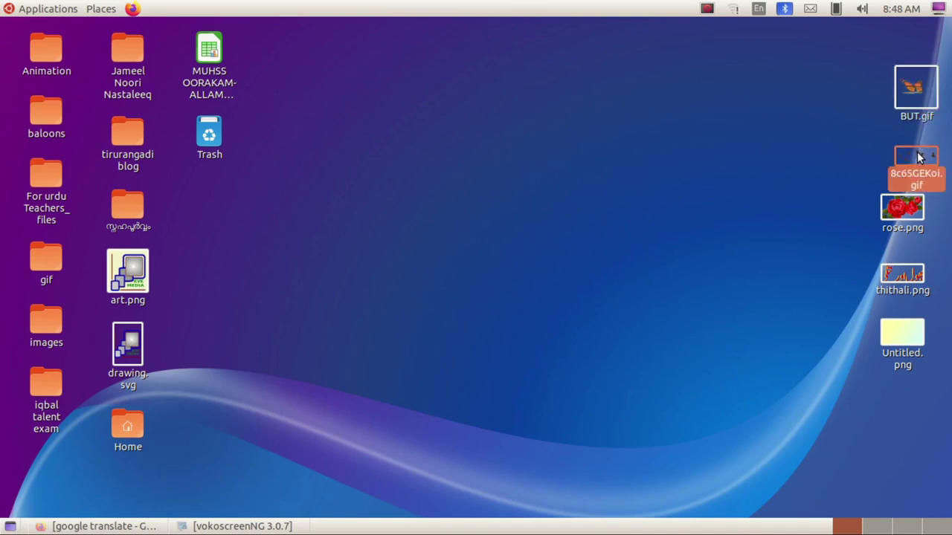
double_click(918, 156)
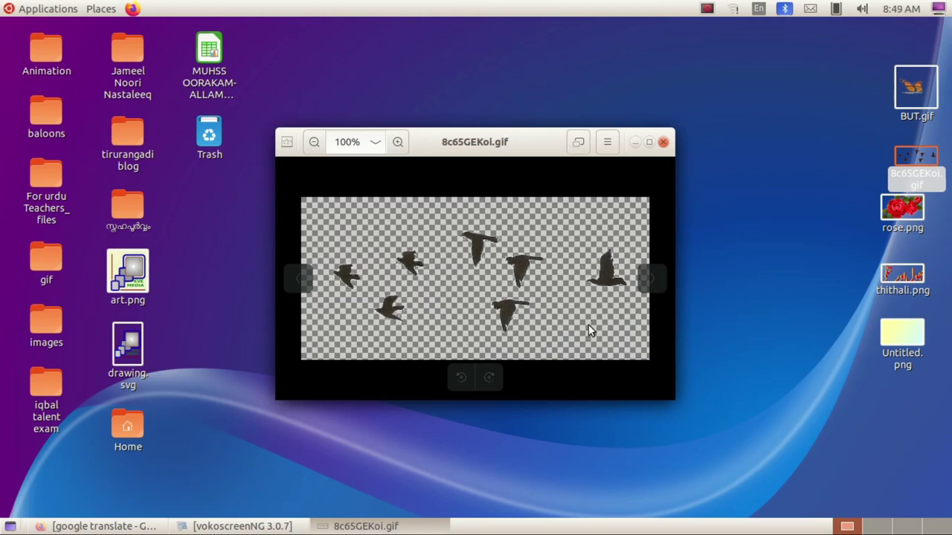
left_click(663, 142)
Step: Preview rose.png, thithali.png and Untitled.png from the desktop, closing the viewer after each
left_click(899, 209)
double_click(896, 213)
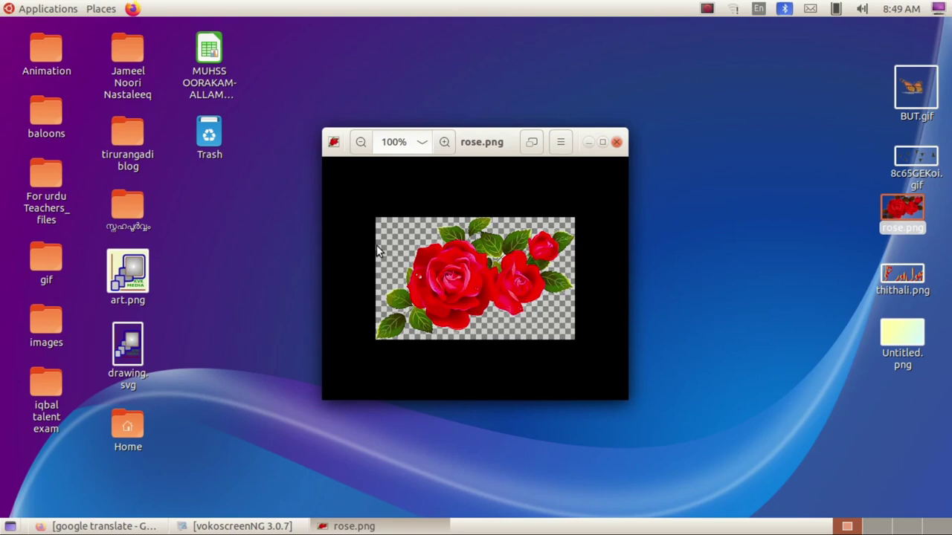
left_click(616, 142)
double_click(916, 277)
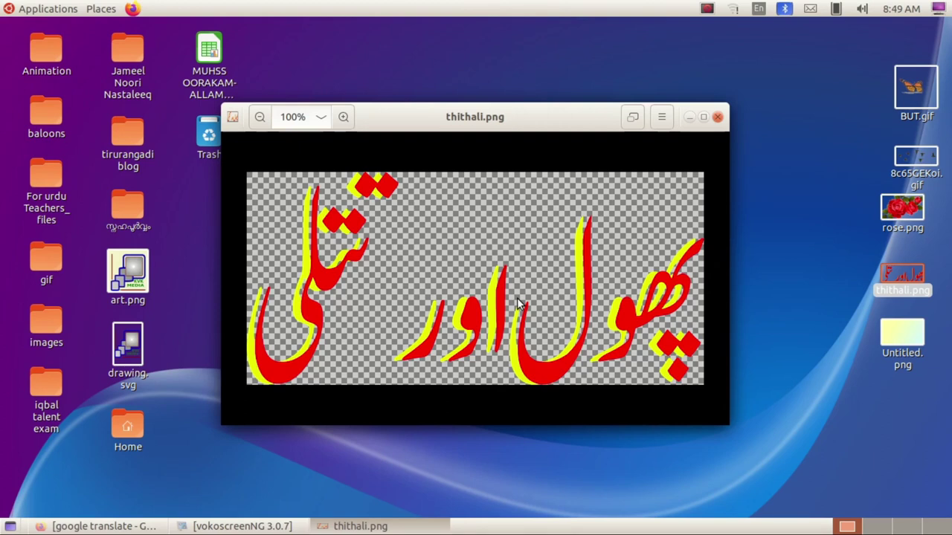
left_click(719, 118)
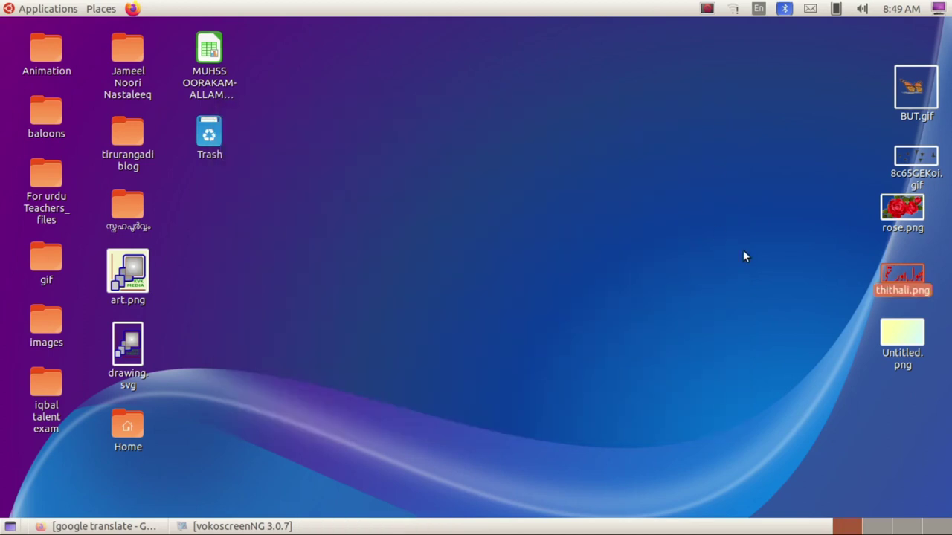
double_click(917, 335)
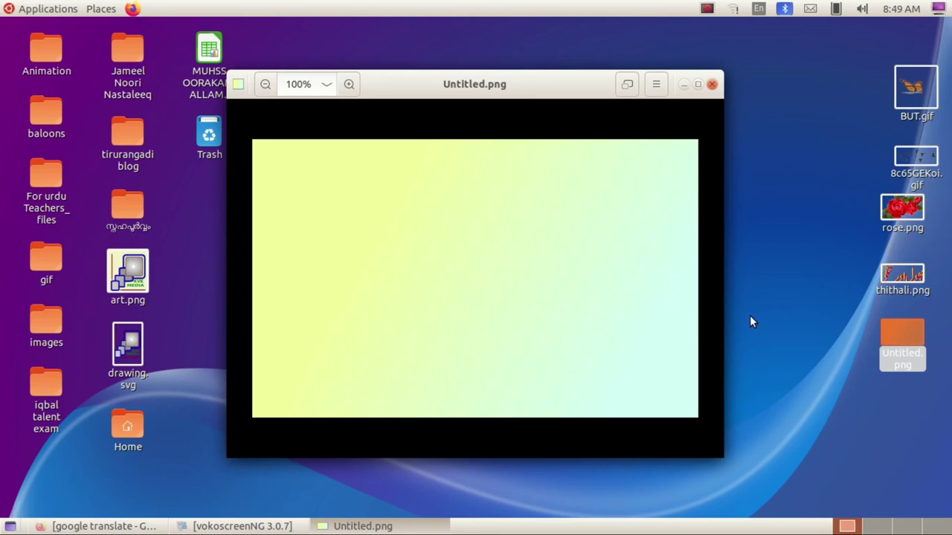
left_click(712, 85)
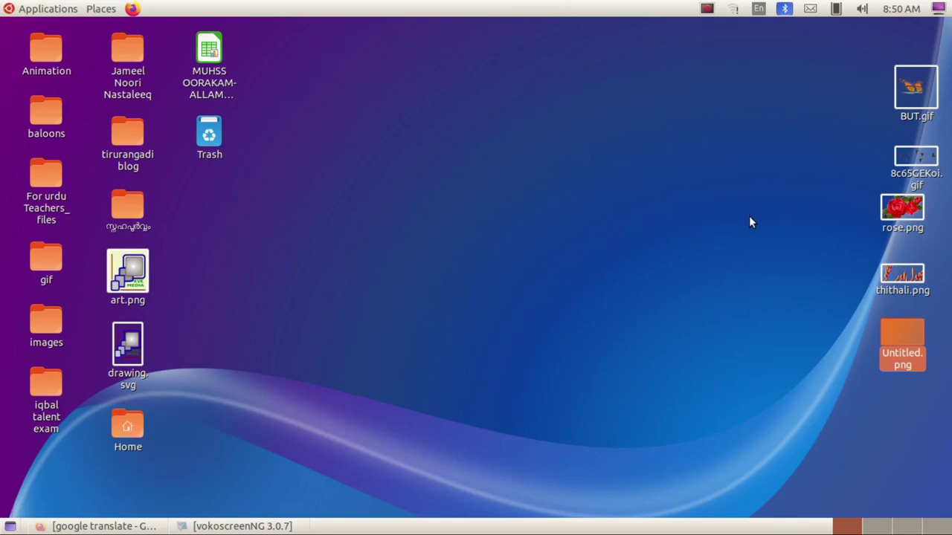
Step: Launch LibreOffice Impress and go through the document recovery to reach a new presentation
left_click(64, 15)
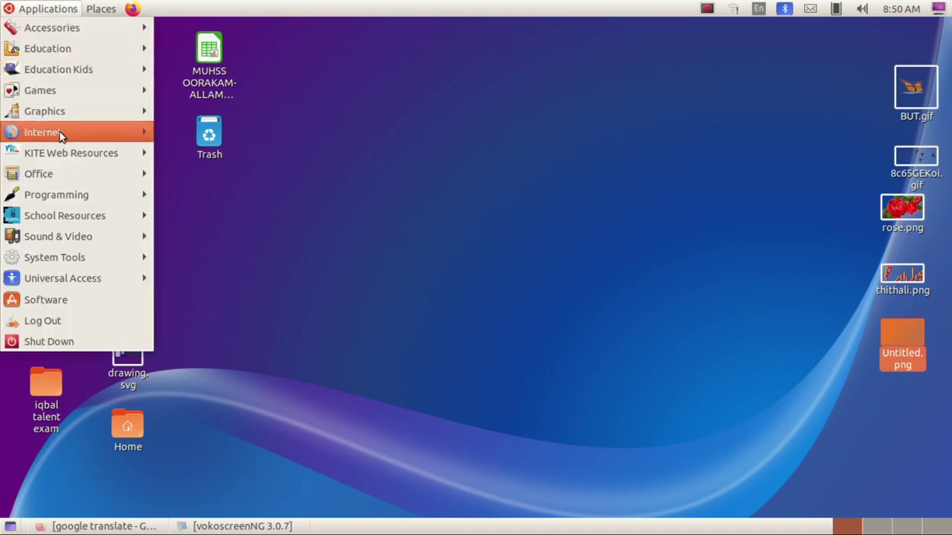
mouse_move(64, 169)
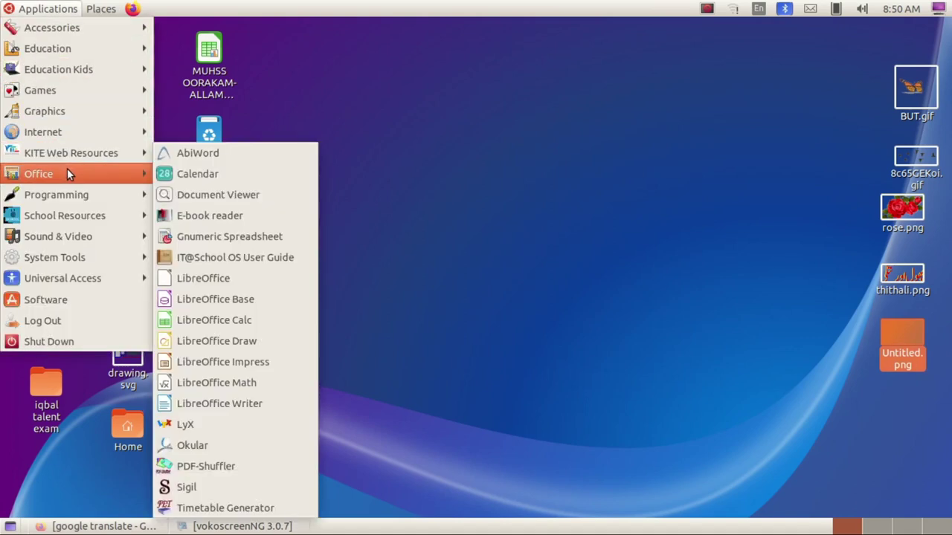
left_click(296, 359)
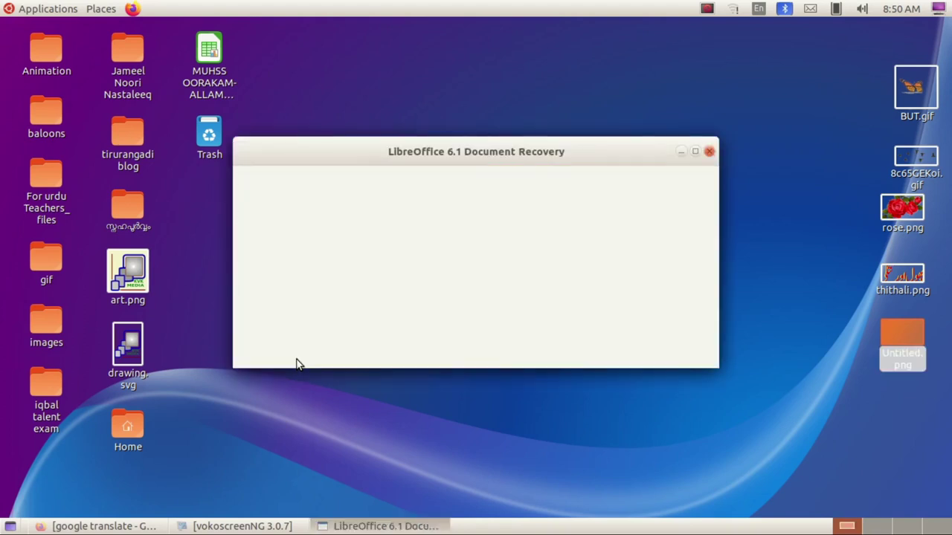
left_click(680, 349)
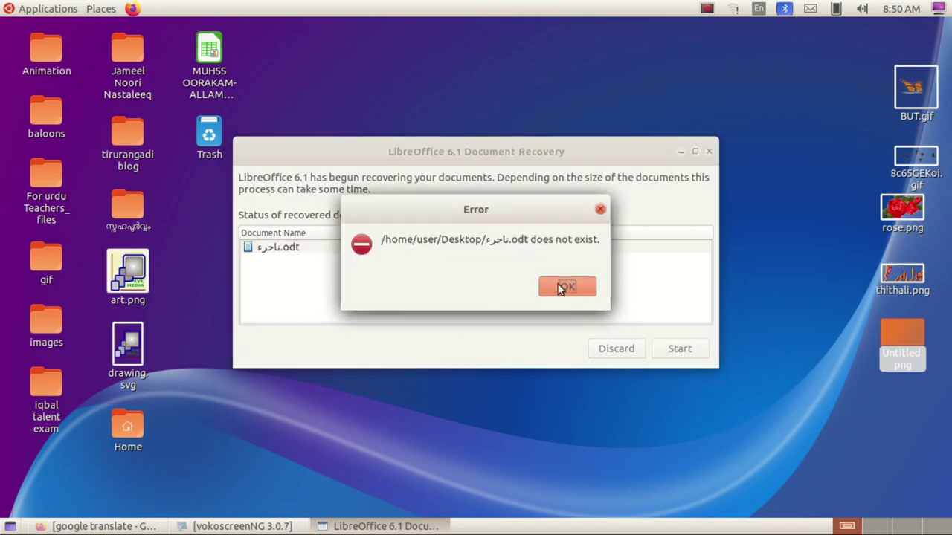
left_click(549, 287)
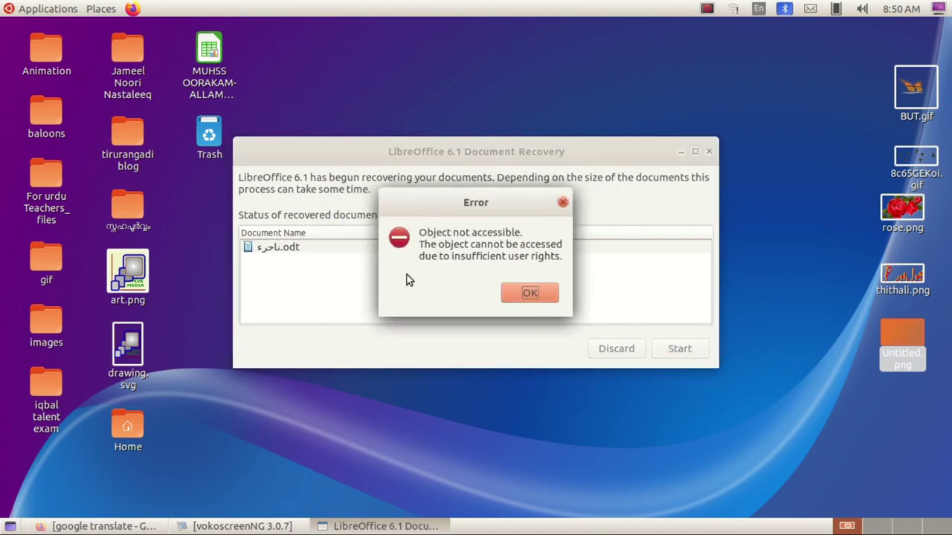
left_click(552, 293)
left_click(690, 355)
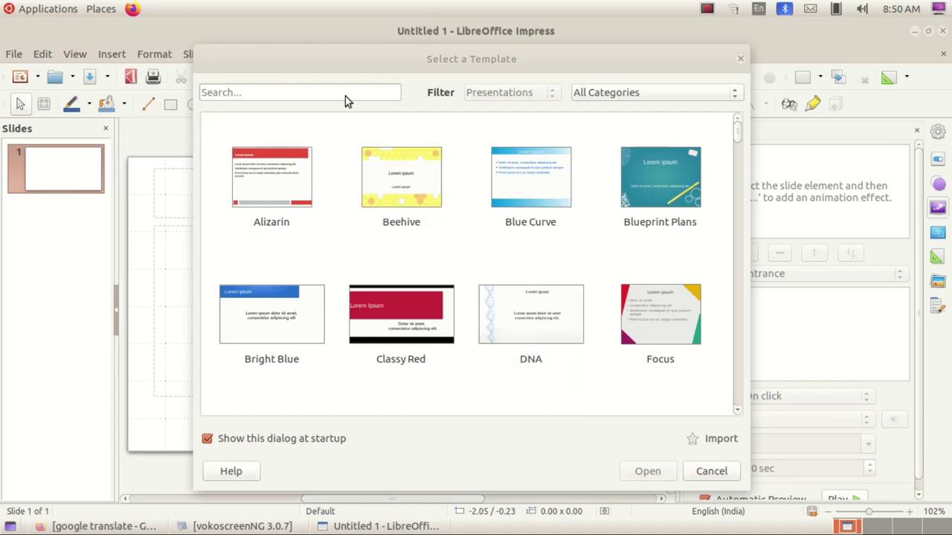
Step: Dismiss the template selection and apply the blank layout to the first slide
mouse_move(367, 61)
left_mouse_down()
mouse_move(371, 180)
mouse_move(358, 70)
left_mouse_up()
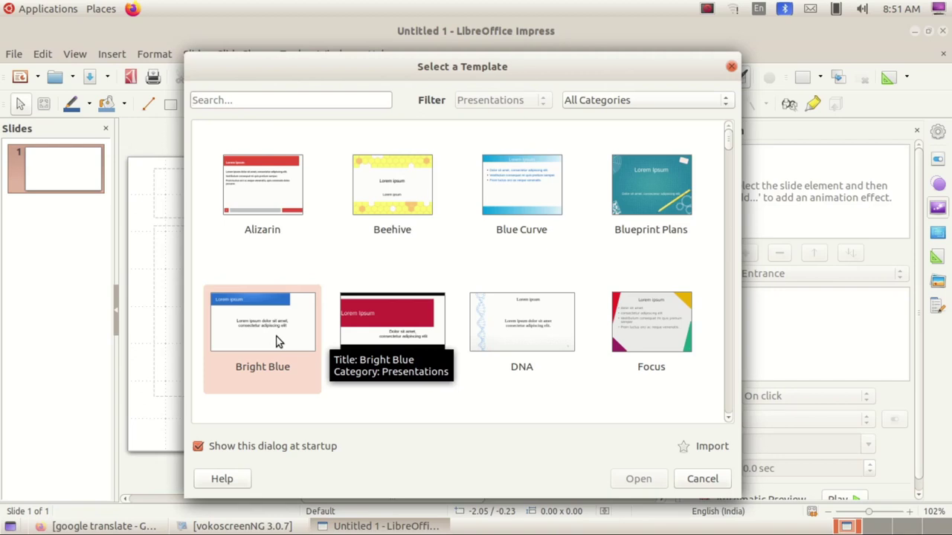
left_click(702, 479)
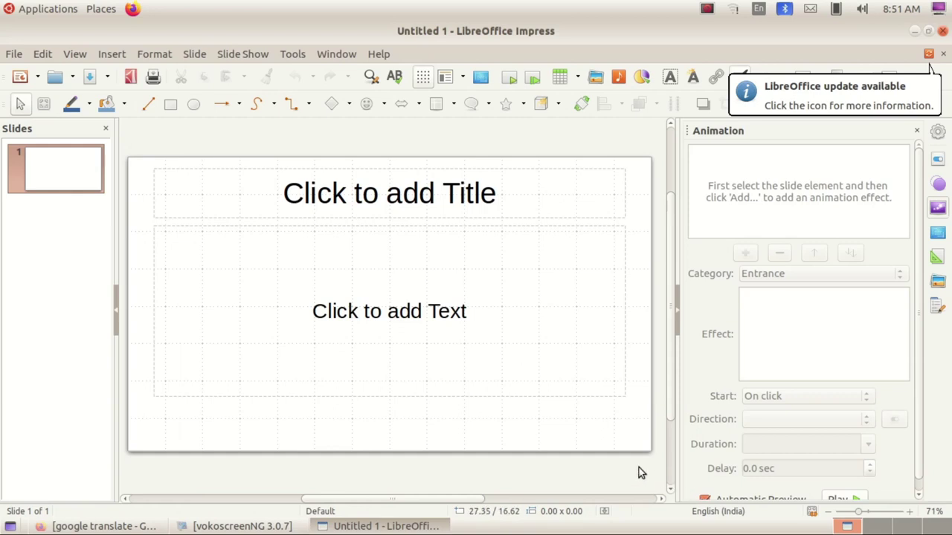
left_click(937, 162)
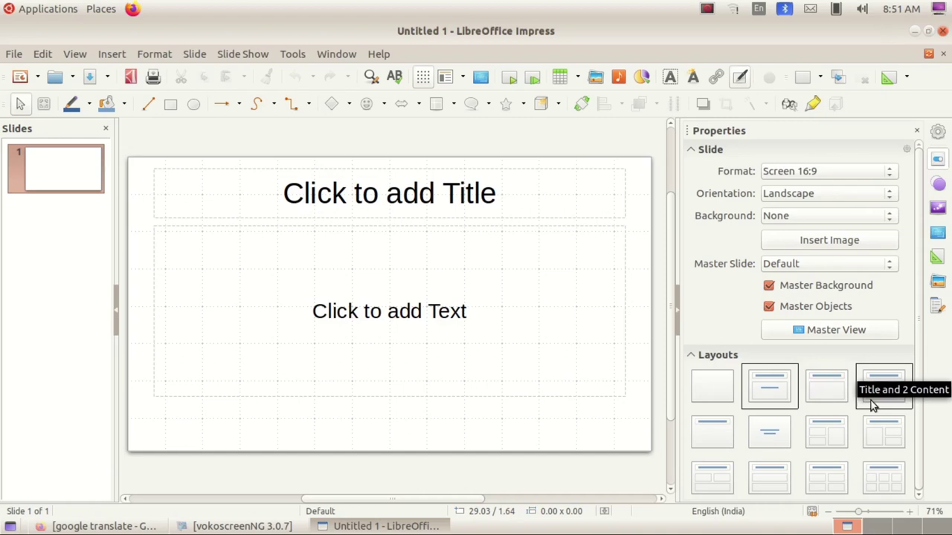
left_click(710, 388)
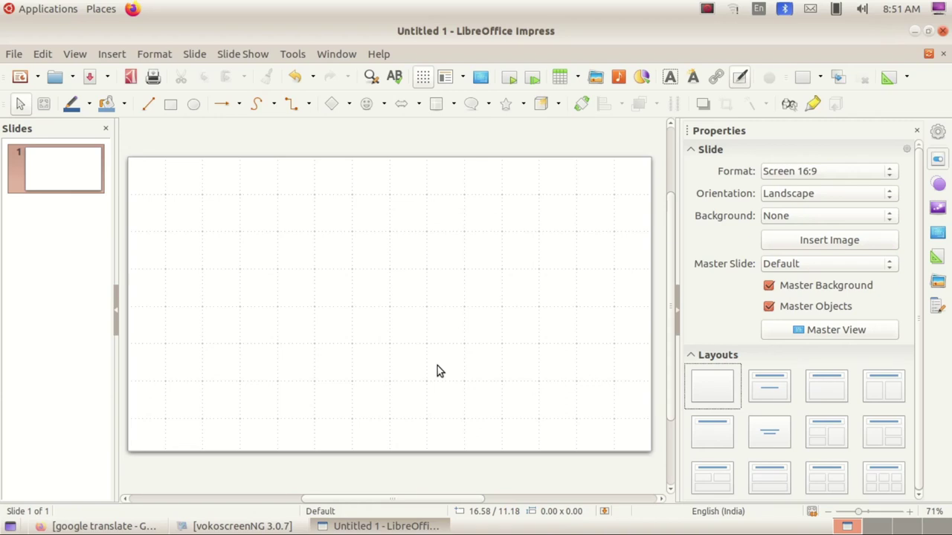
Step: Set Untitled.png from the Desktop as the slide's background image, with file preview enabled
left_click(202, 58)
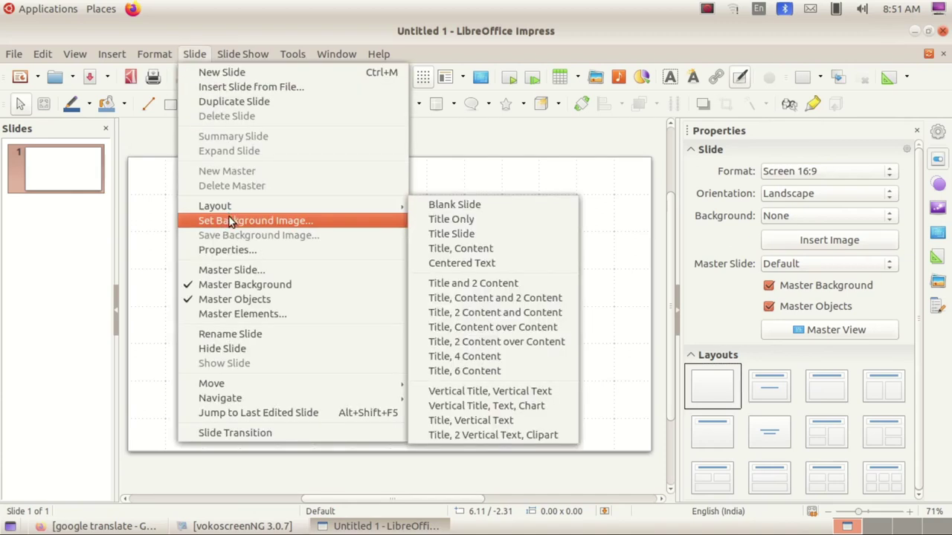
left_click(327, 224)
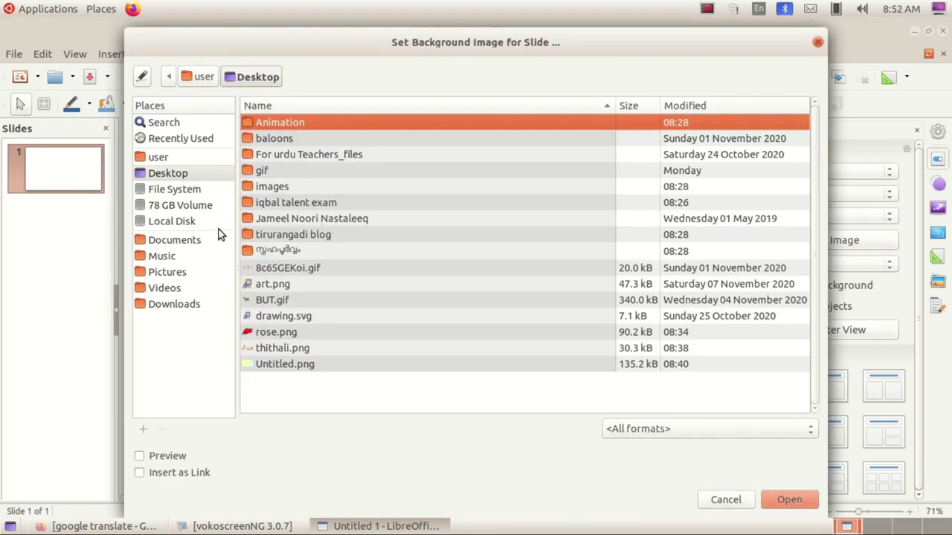
left_click(202, 173)
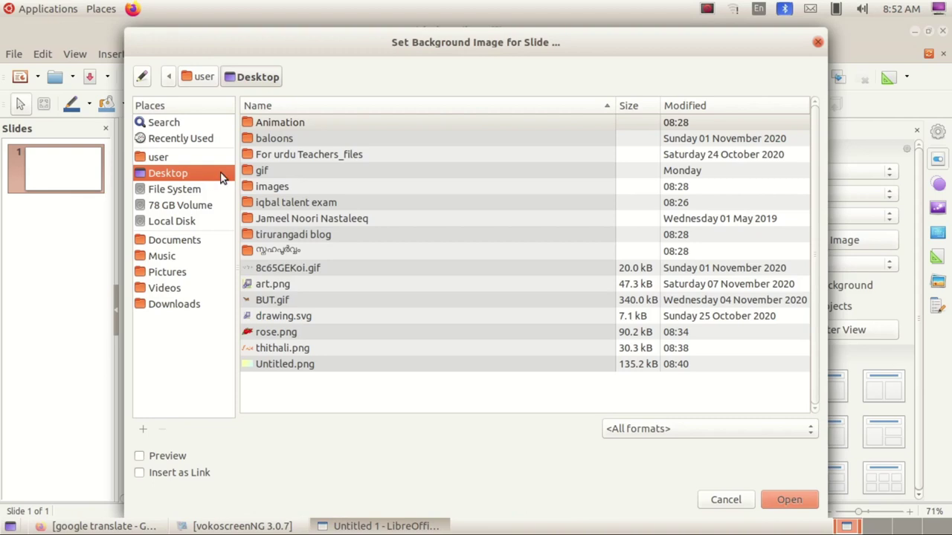
left_click(249, 362)
left_click(139, 455)
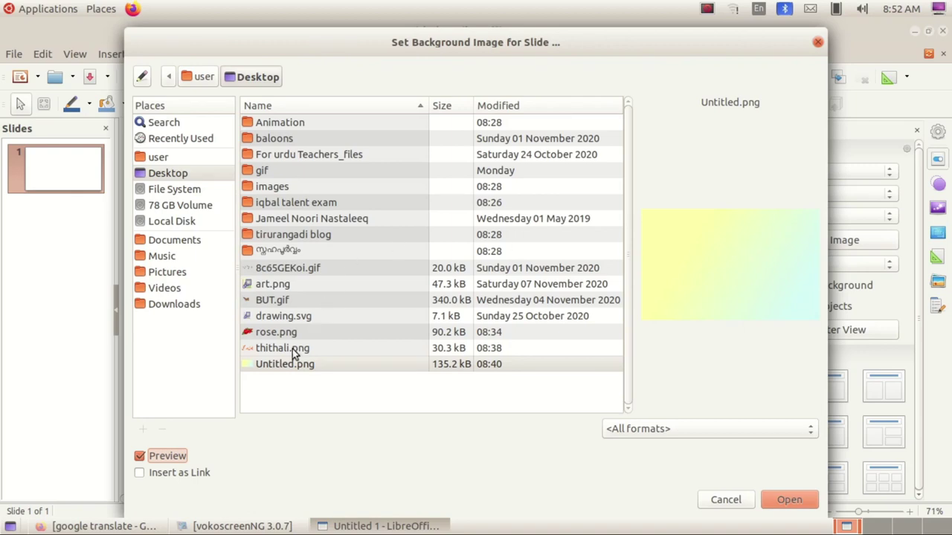
left_click(789, 501)
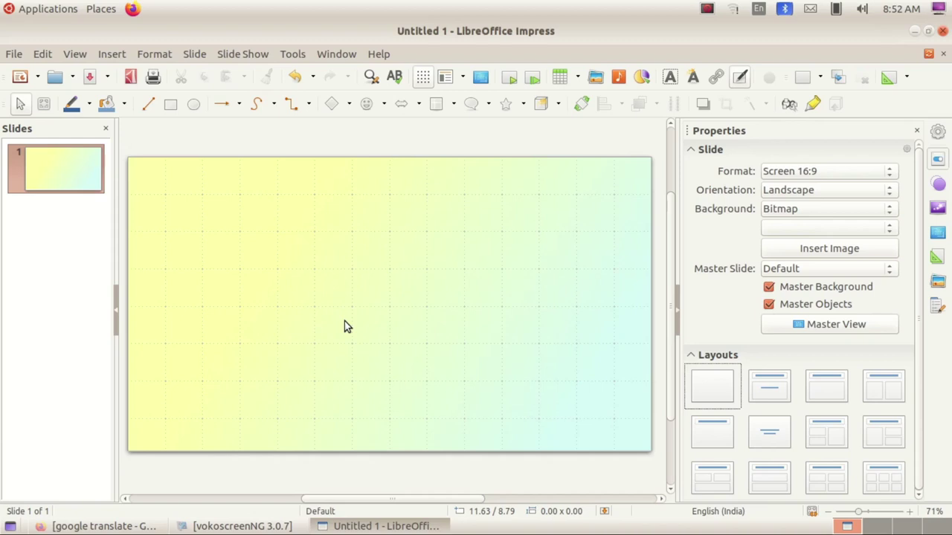
Step: Insert the image rose.png from the Desktop onto the slide
left_click(101, 54)
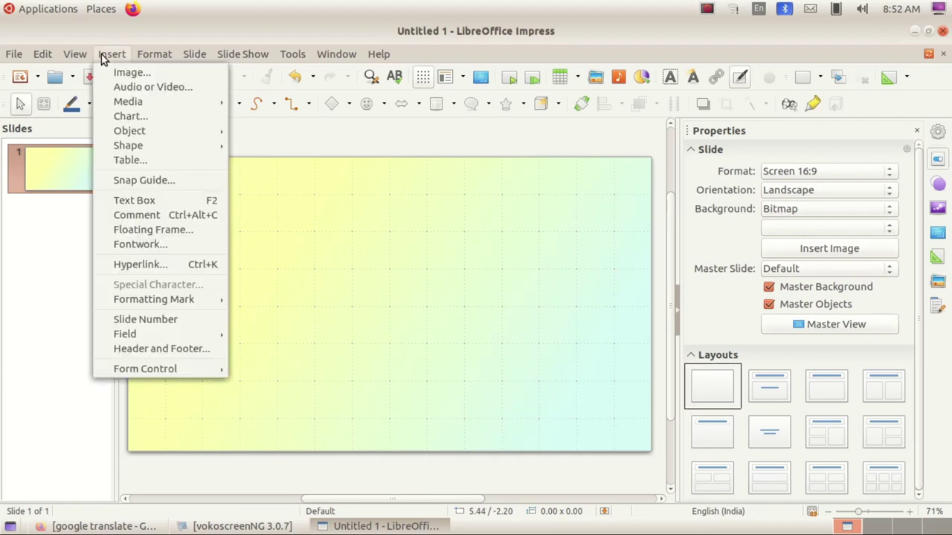
left_click(146, 73)
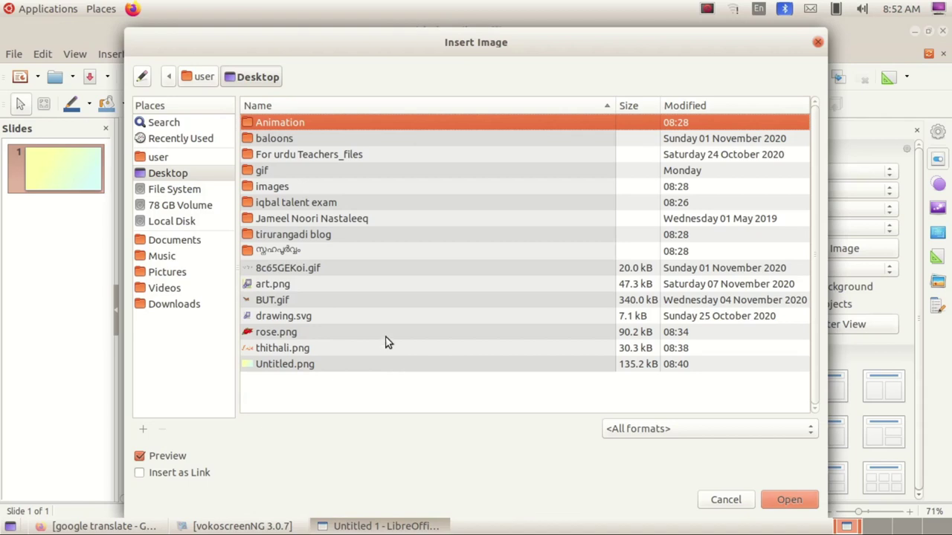
left_click(269, 335)
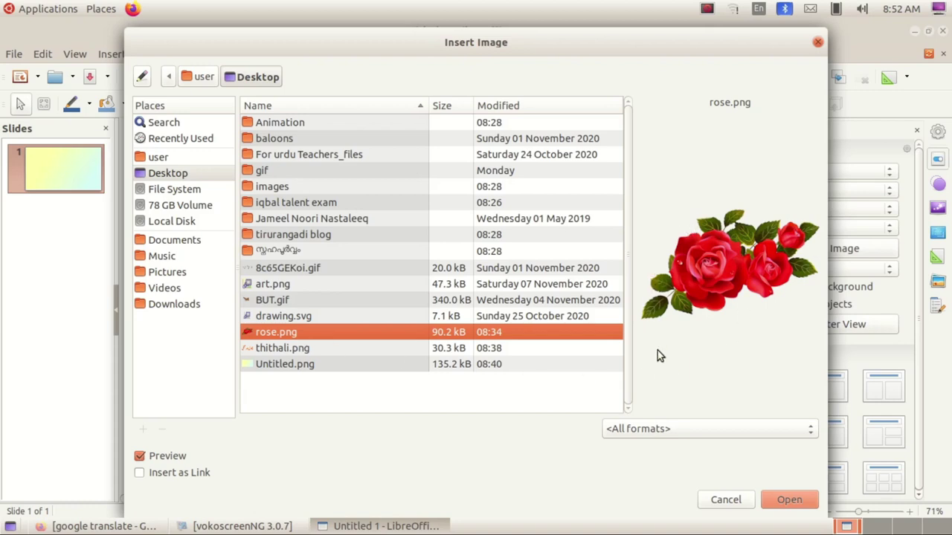
left_click(790, 501)
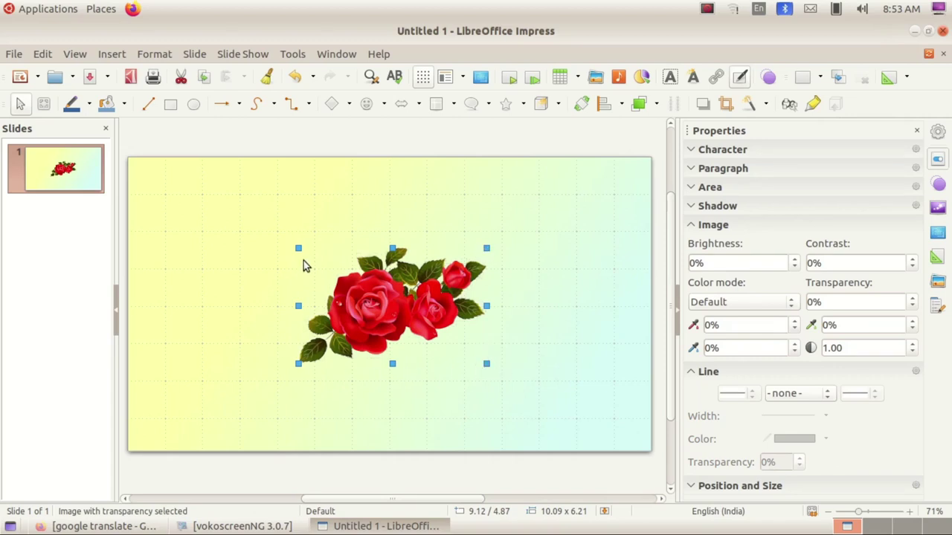
Step: Enlarge the rose image to about 18.5 x 11.4 cm and move it to about the middle of the slide
left_click_drag(304, 253, 212, 175)
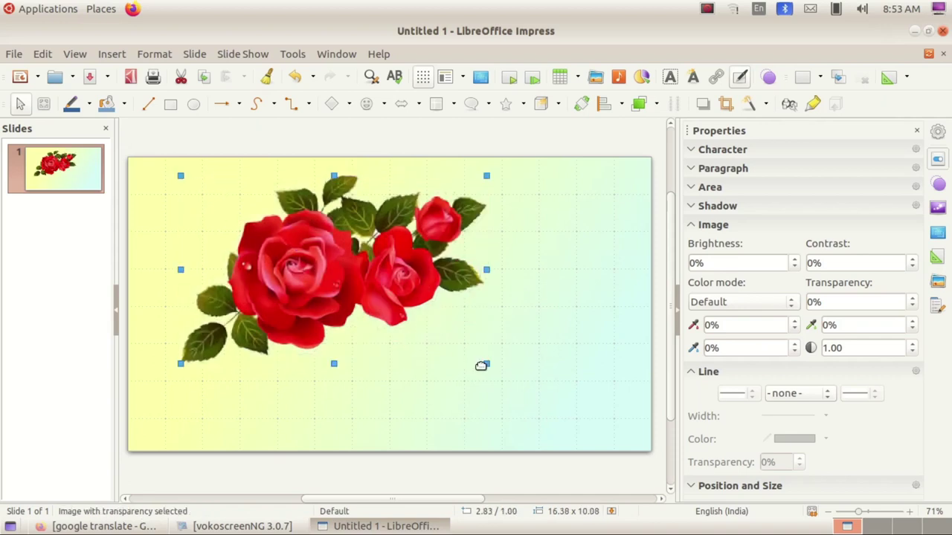
left_click_drag(479, 360, 504, 390)
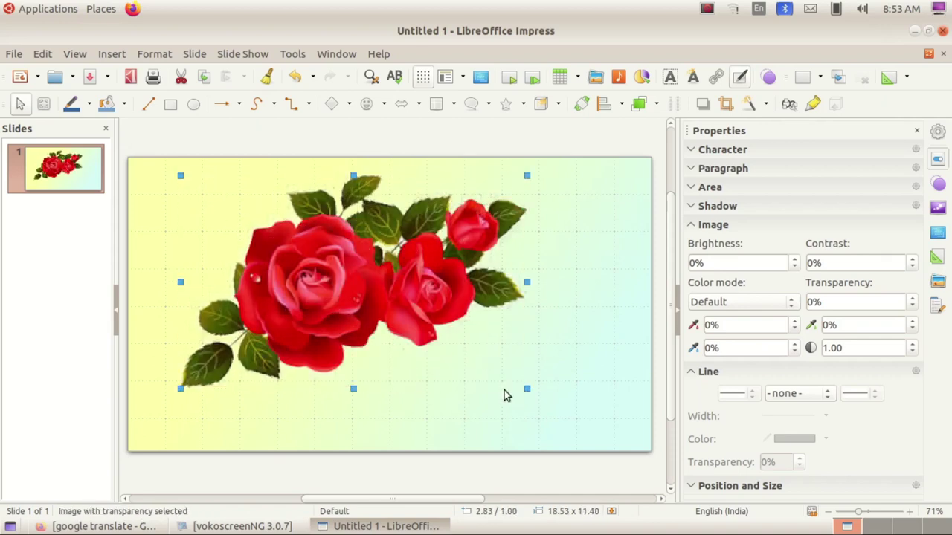
left_click_drag(351, 292, 400, 324)
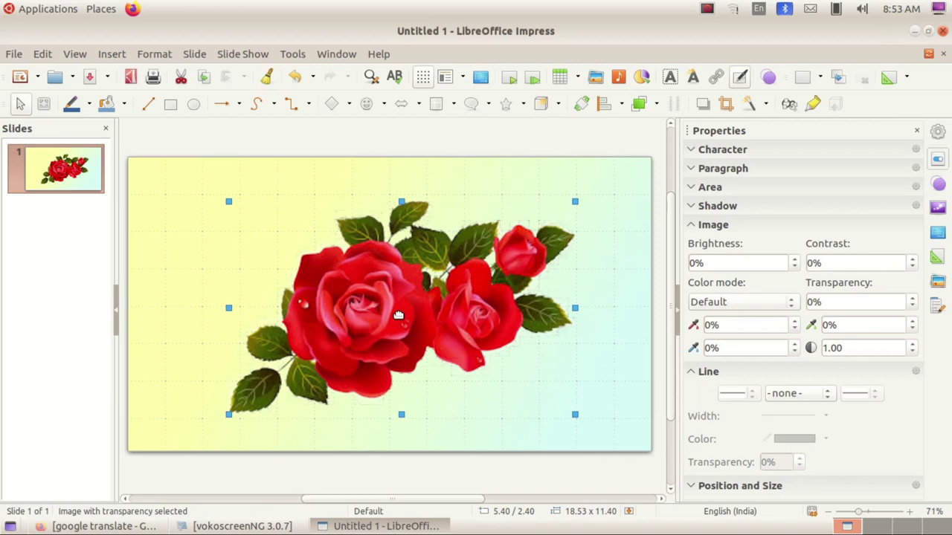
Step: Rotate the rose image slightly counter-clockwise about its centre so the stem slopes more steeply
double_click(399, 315)
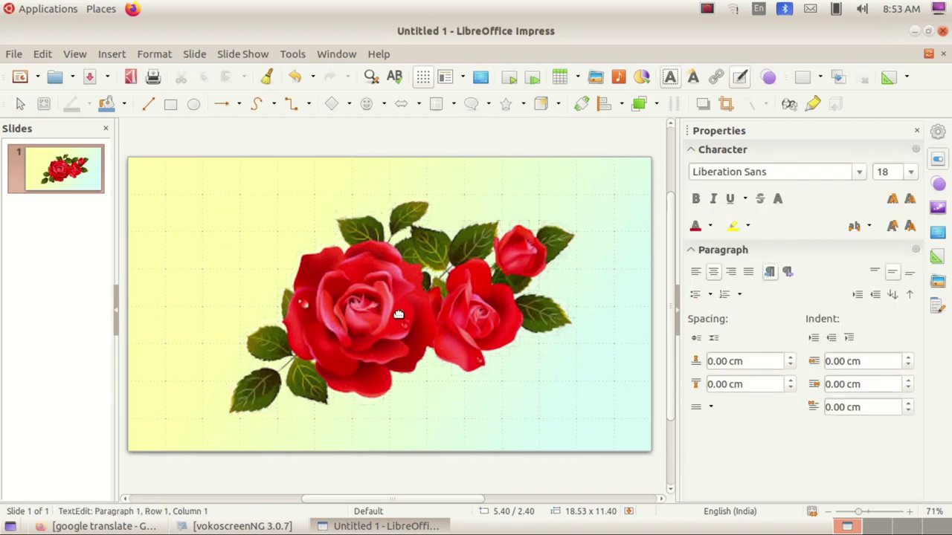
key("Escape")
left_click(398, 316)
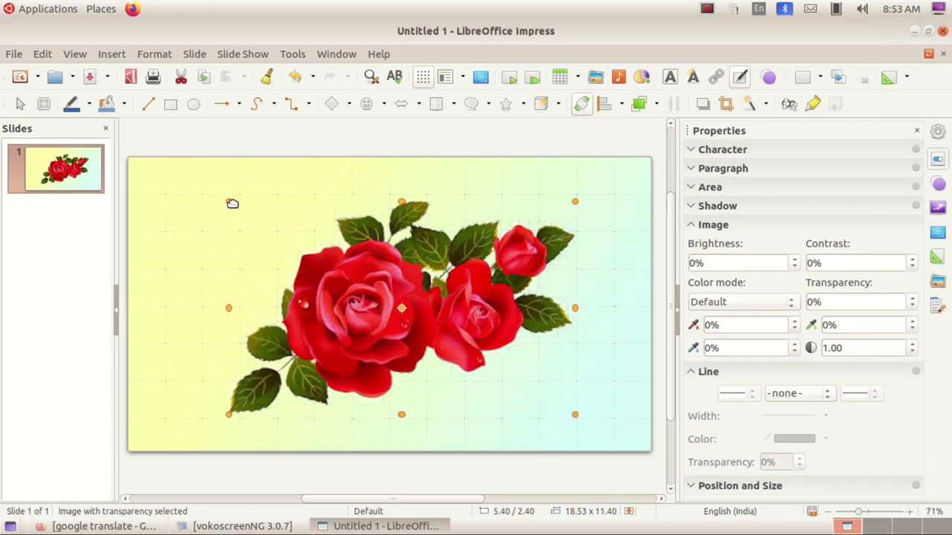
left_click_drag(231, 201, 261, 273)
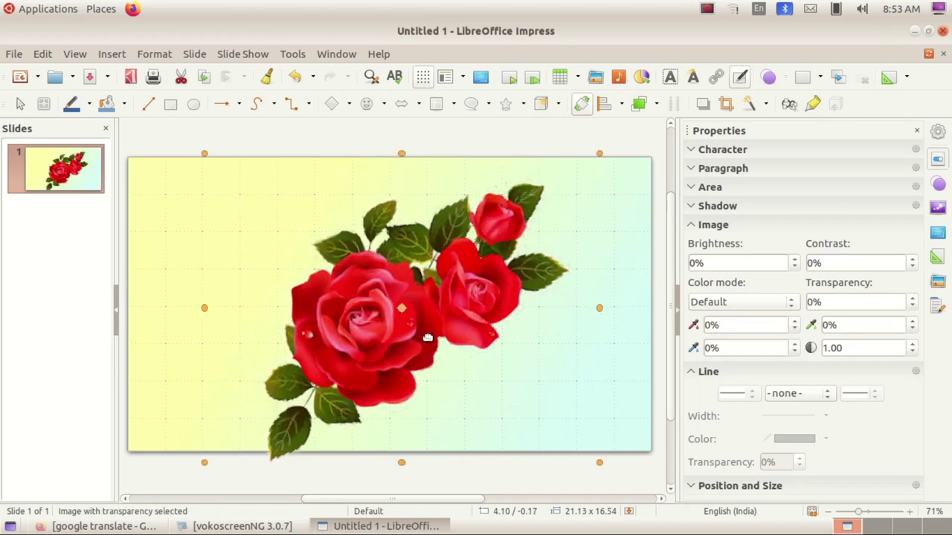
left_click(629, 377)
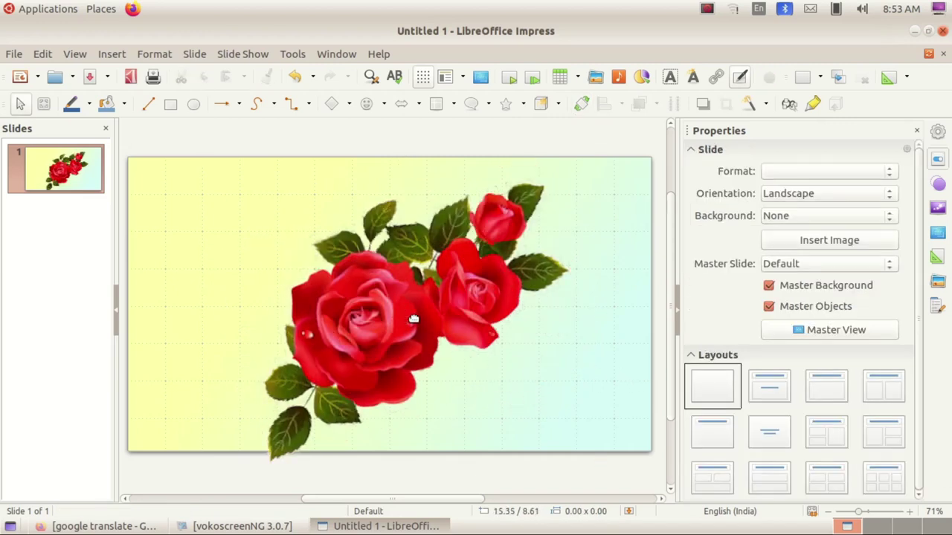
Step: Shrink the rotated rose image to about 19.4 x 15.2 cm and move it to the left side of the slide
left_click(294, 437)
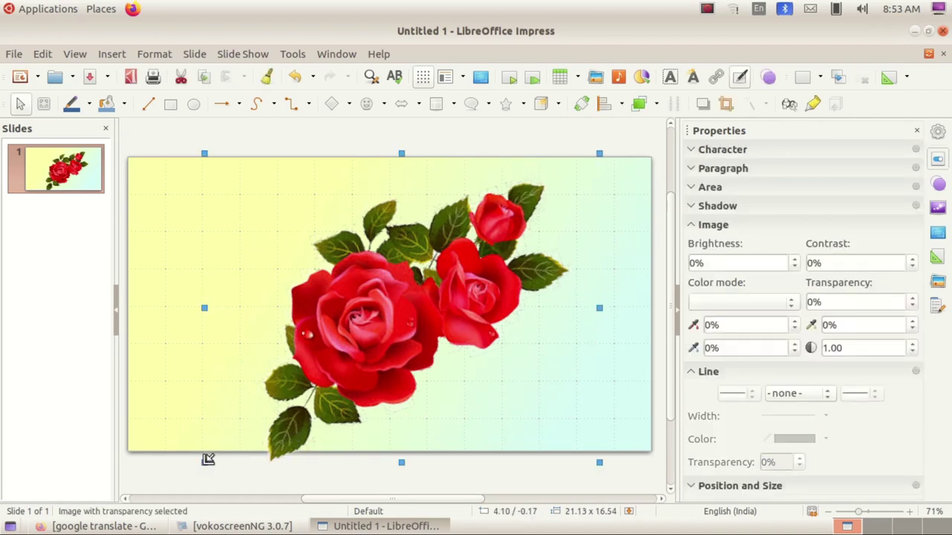
left_click_drag(207, 460, 238, 428)
left_click_drag(387, 327, 310, 335)
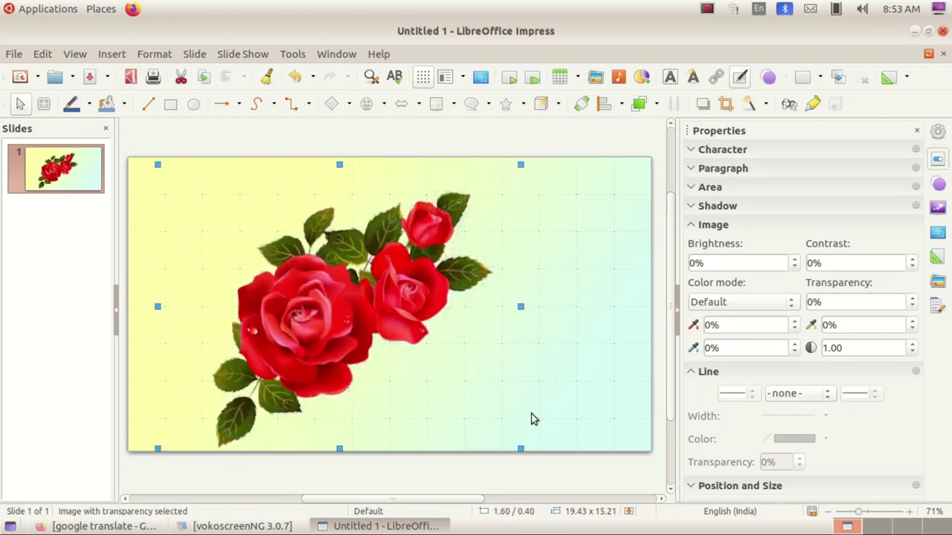
left_click(583, 400)
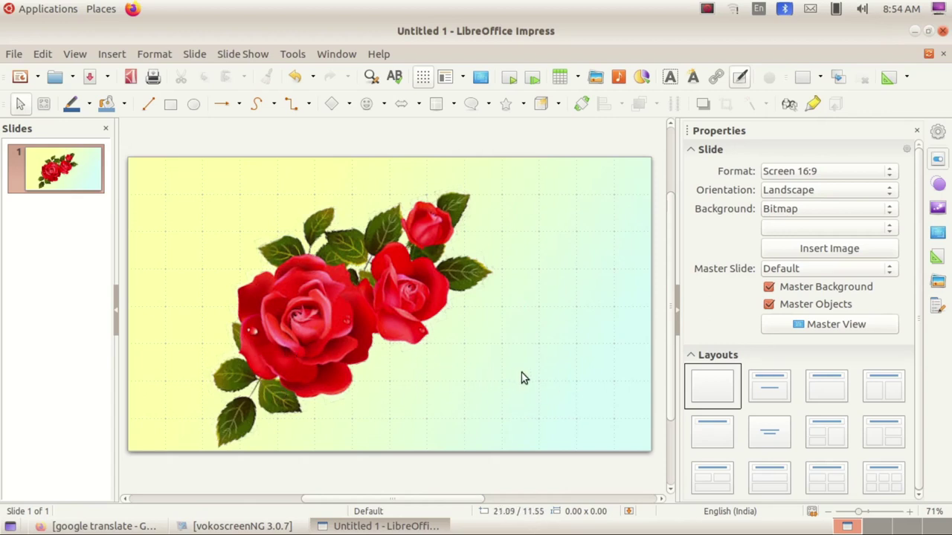
left_click_drag(348, 318, 277, 340)
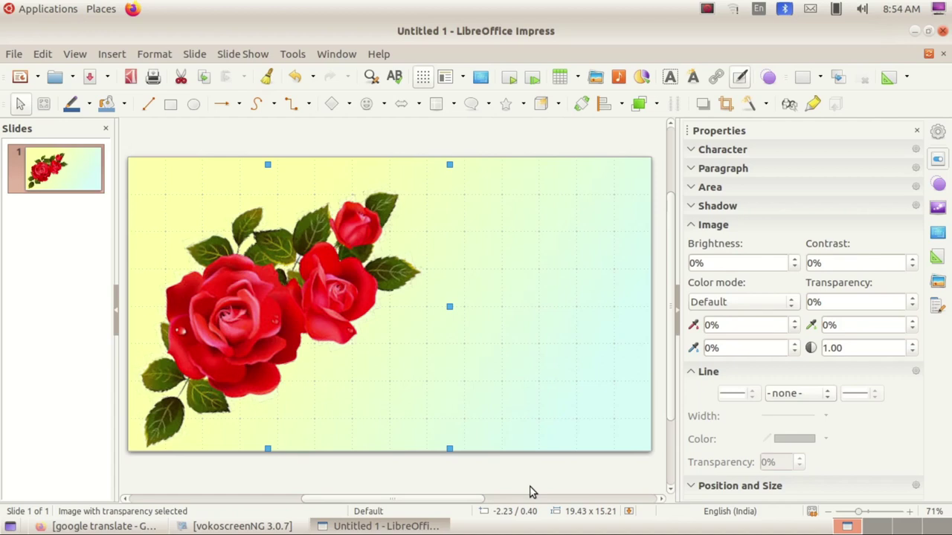
Step: Duplicate the rose slide and compare the original with its copy
right_click(60, 186)
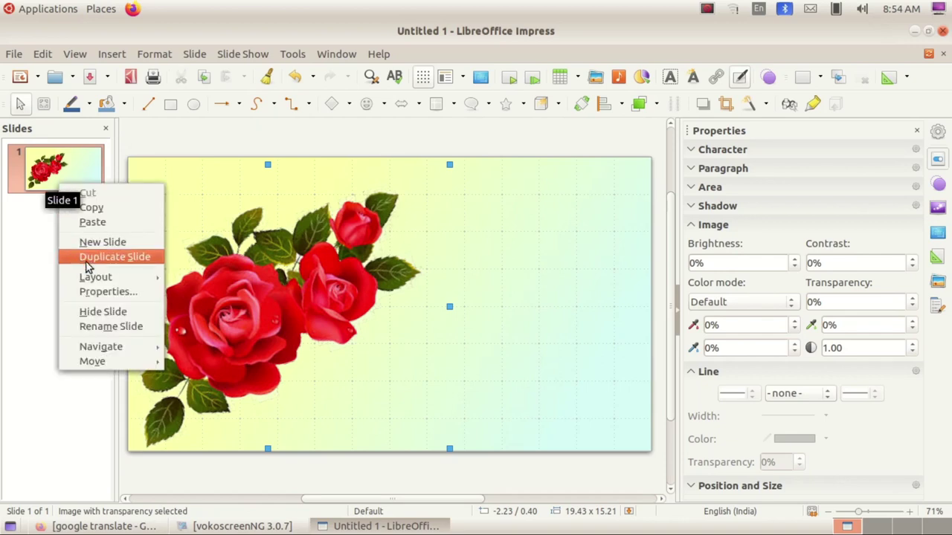
left_click(143, 264)
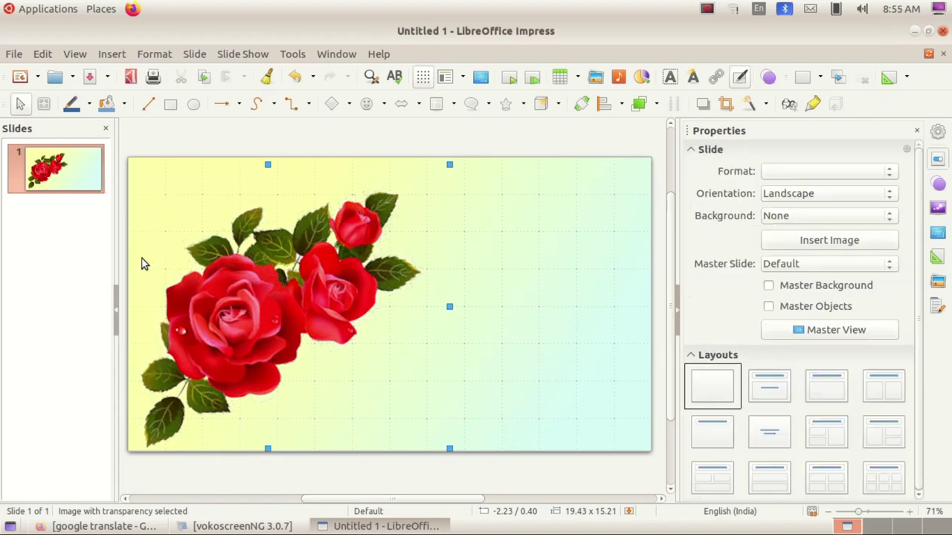
left_click(71, 175)
left_click(79, 235)
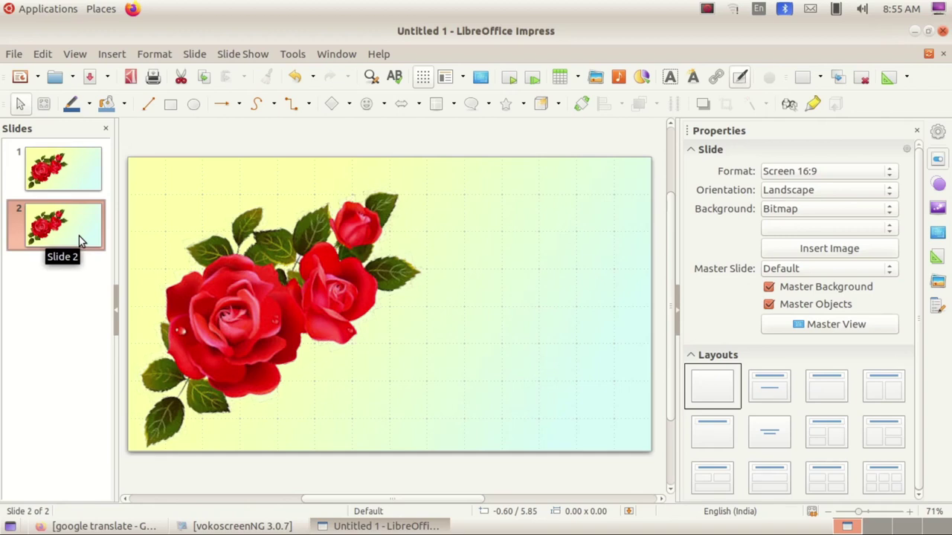
left_click(71, 172)
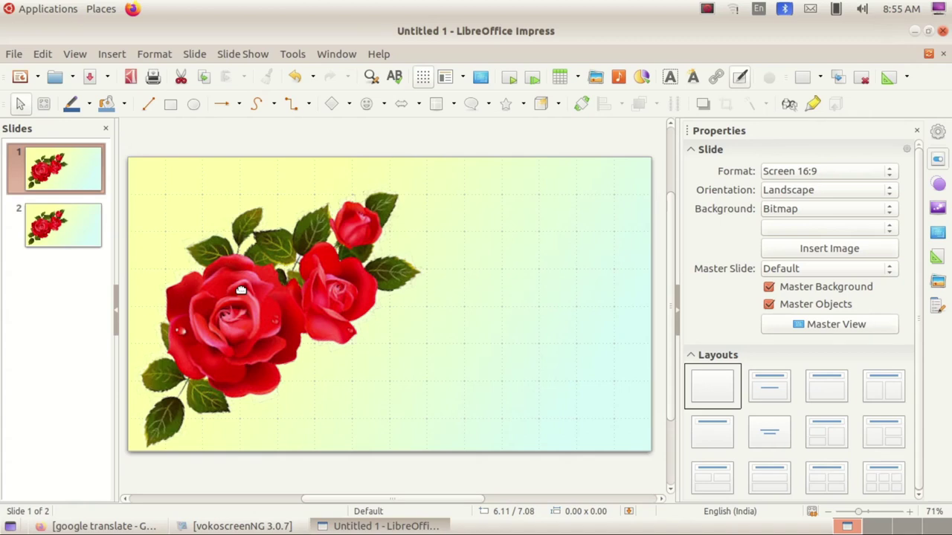
Step: Insert the animated butterfly image BUT.gif from the Desktop onto slide 2
left_click(74, 244)
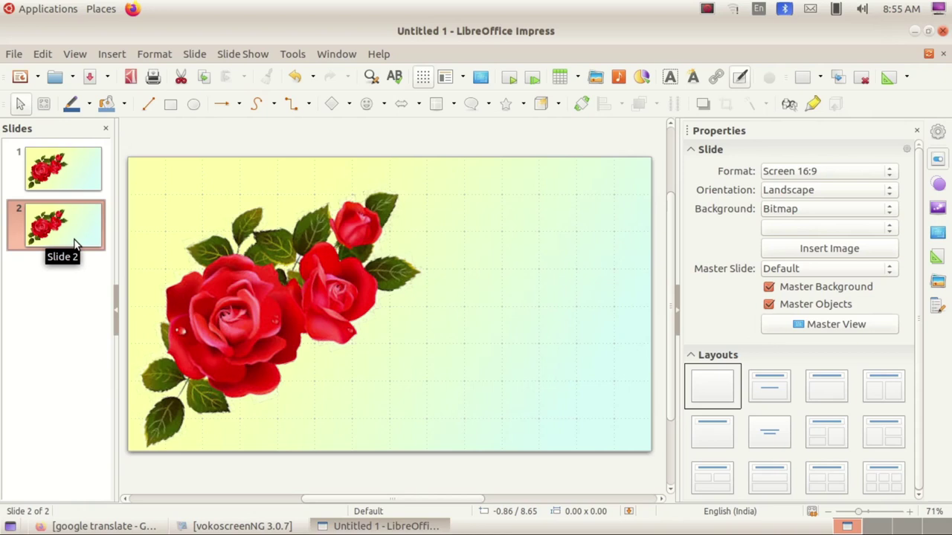
left_click(105, 53)
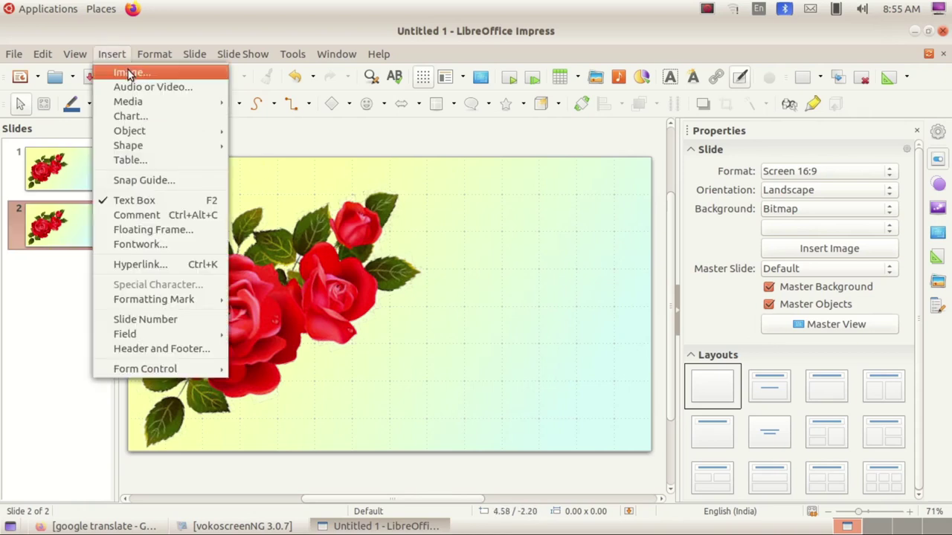
left_click(127, 72)
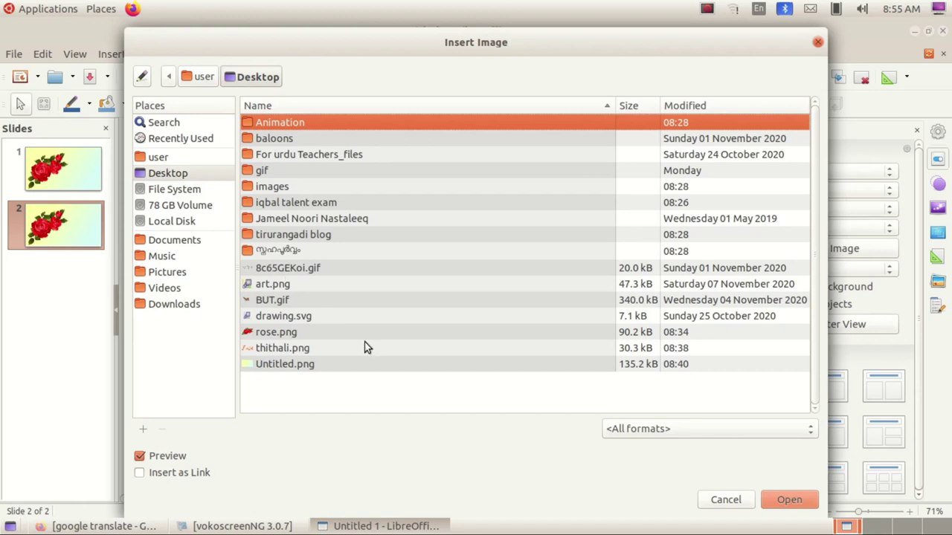
left_click(270, 299)
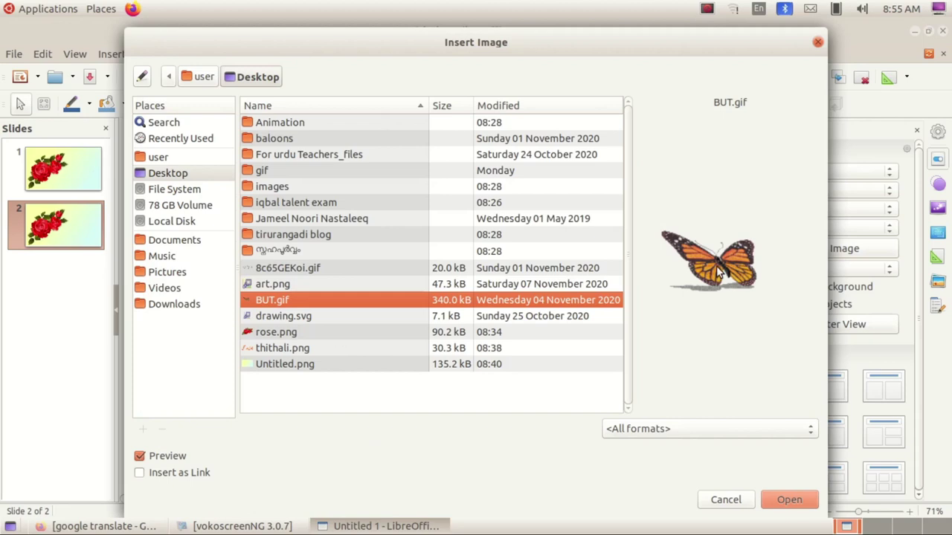
left_click(786, 497)
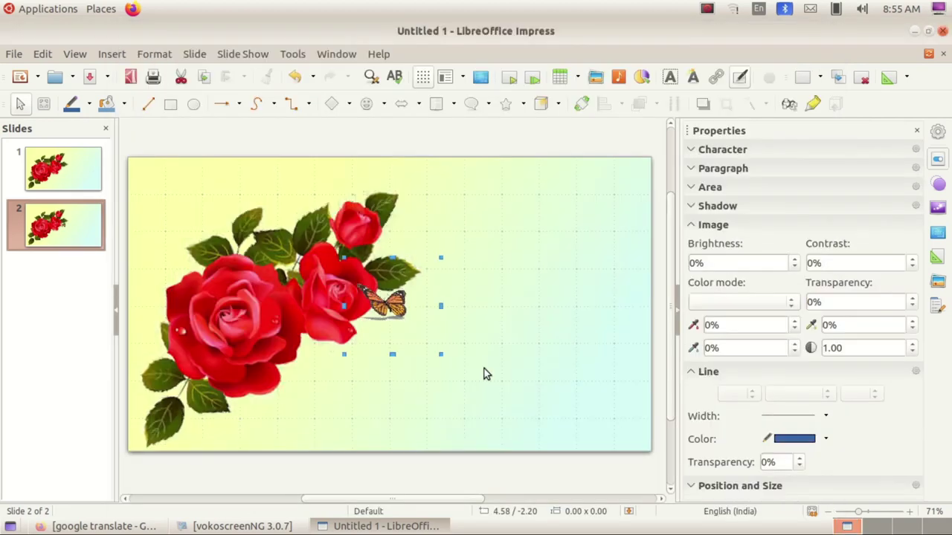
Step: Move the butterfly image off the slide, just beyond its right edge, to about position 29.3 / 6.7 cm
left_click(401, 321)
left_click(413, 276)
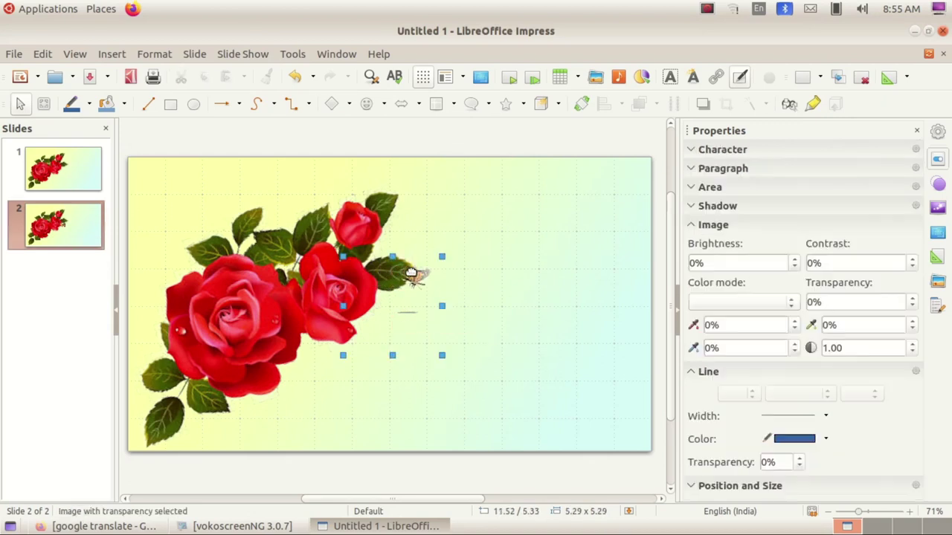
left_click_drag(413, 277, 566, 294)
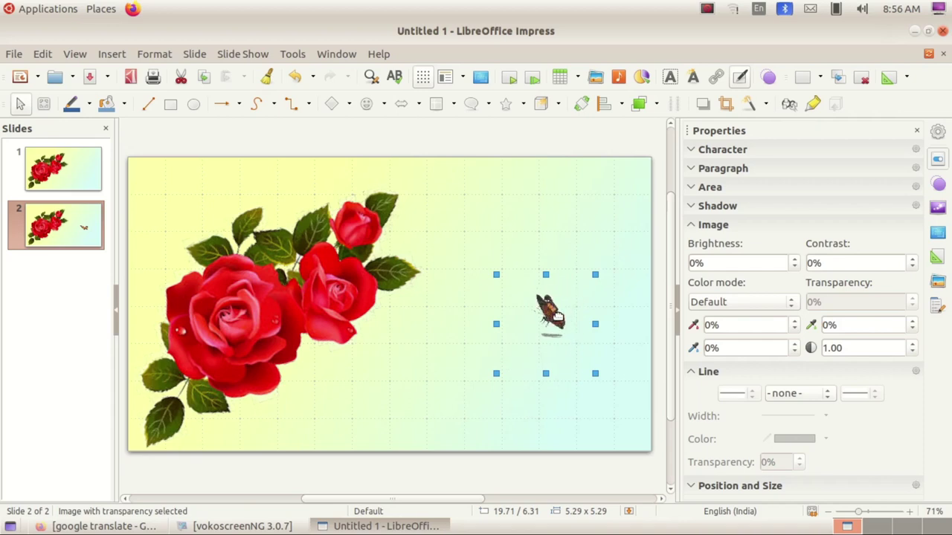
left_click_drag(547, 318, 688, 325)
left_click_drag(431, 502, 498, 503)
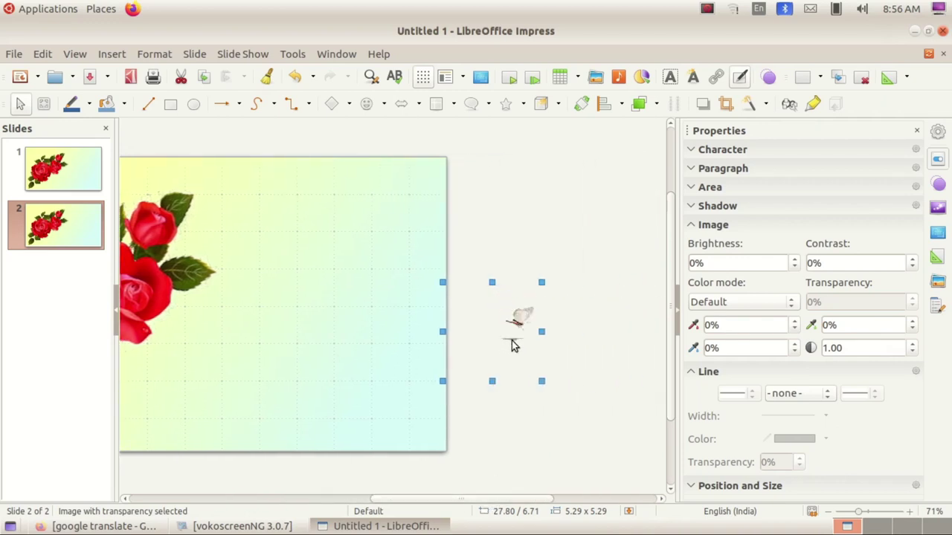
left_click_drag(514, 327, 542, 327)
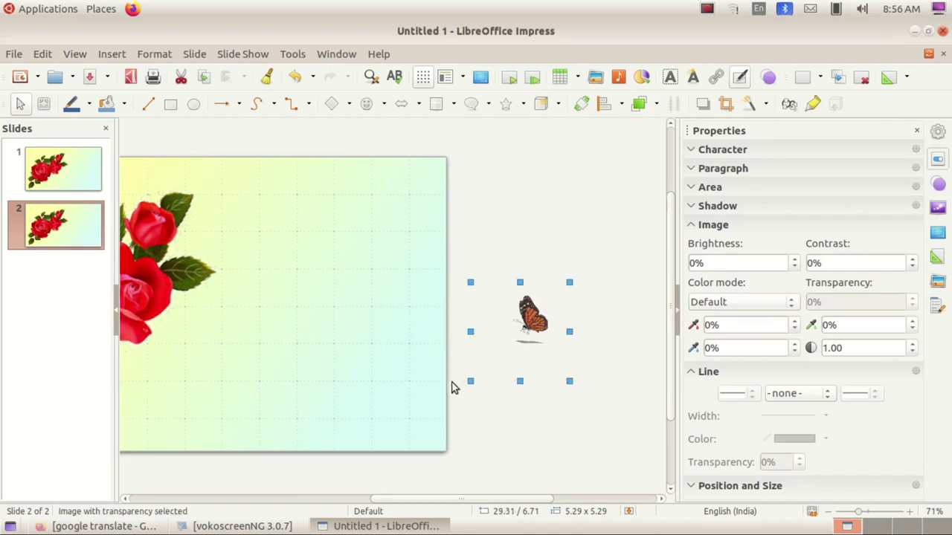
left_click_drag(486, 501, 455, 502)
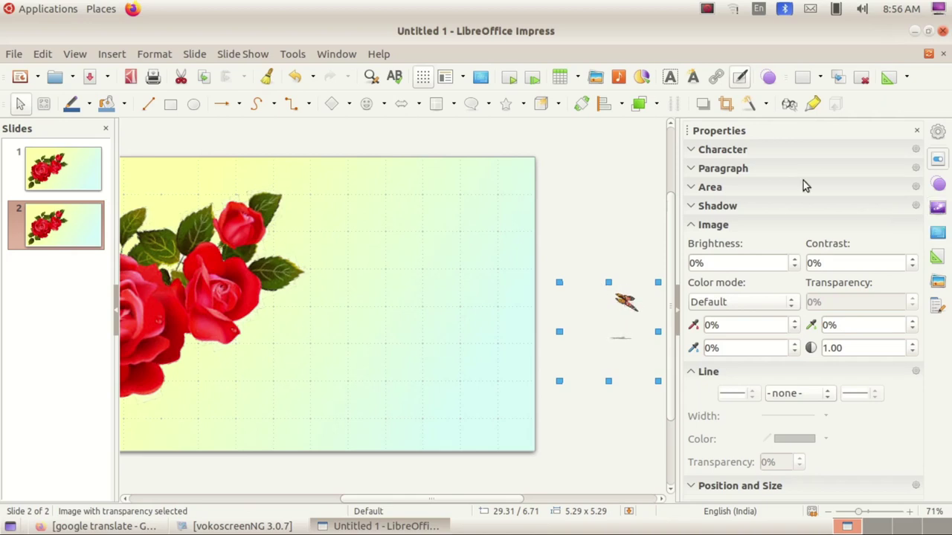
Step: Add an entrance animation effect to the butterfly image on slide 2
left_click(111, 58)
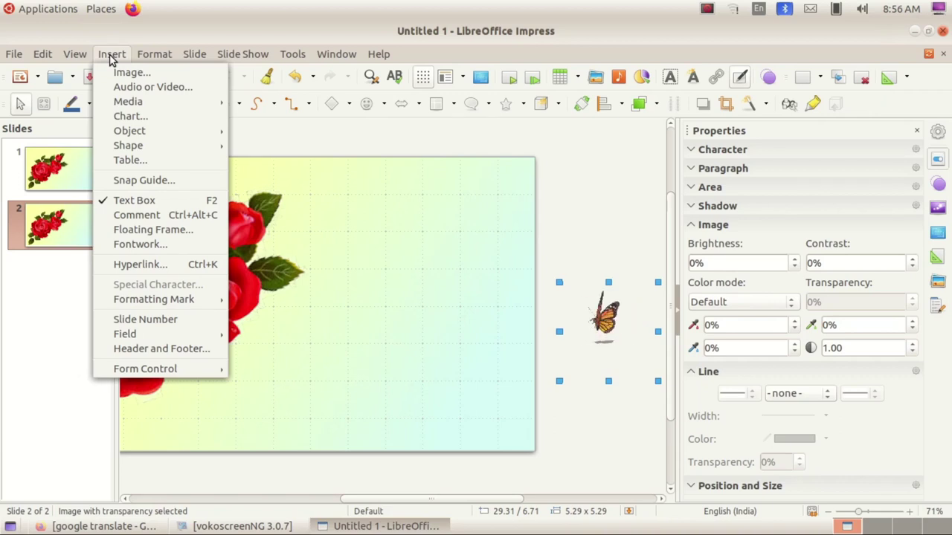
mouse_move(163, 61)
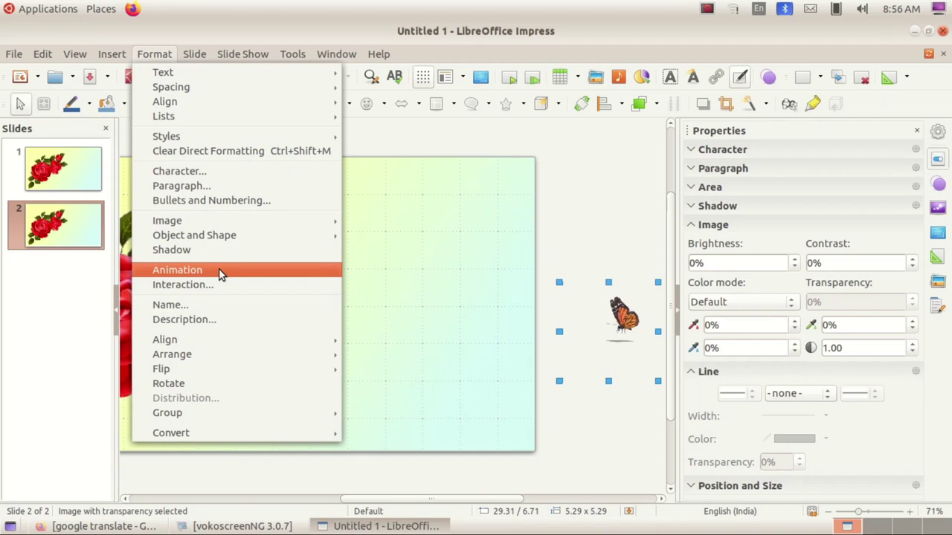
left_click(939, 208)
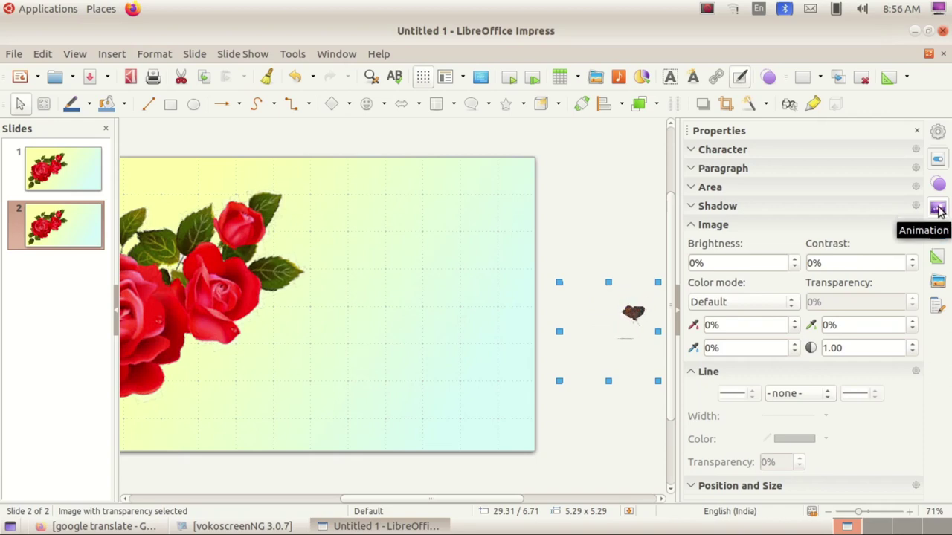
left_click(939, 209)
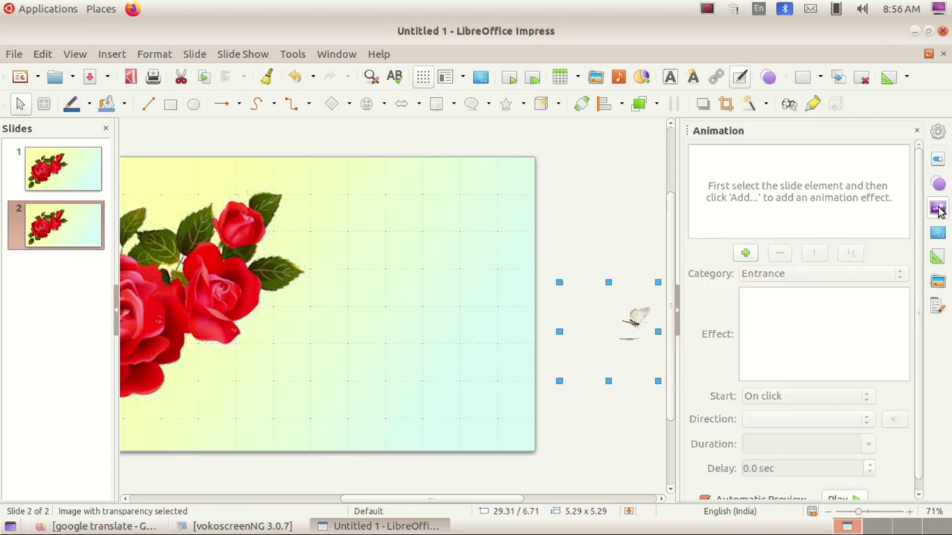
left_click(746, 255)
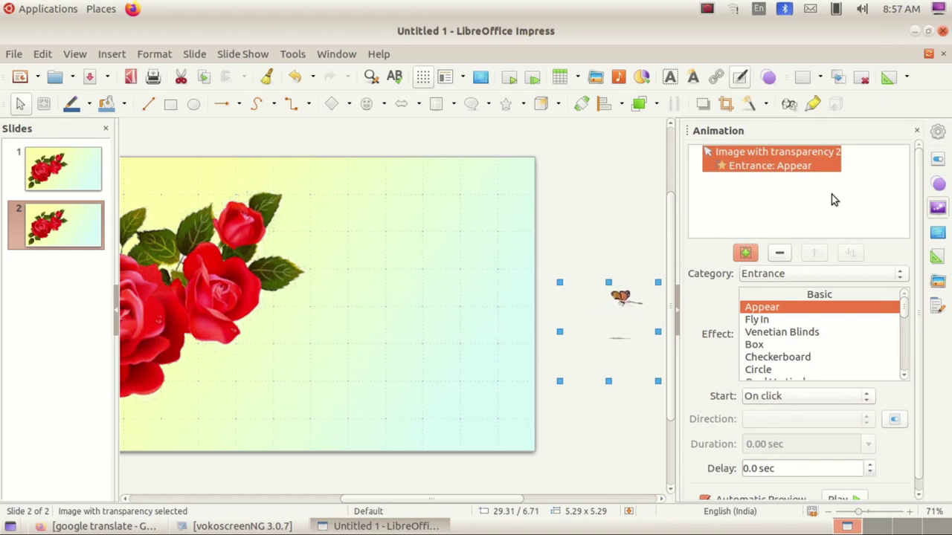
Step: Change the butterfly's effect to a Freeform Line motion path, drawn as an arc from the butterfly across the slide to the roses
left_click(763, 273)
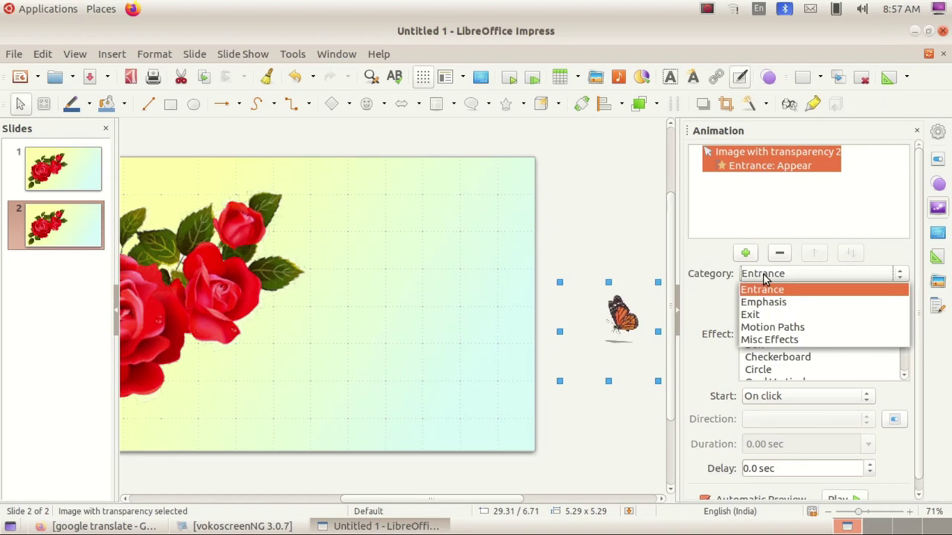
left_click(813, 327)
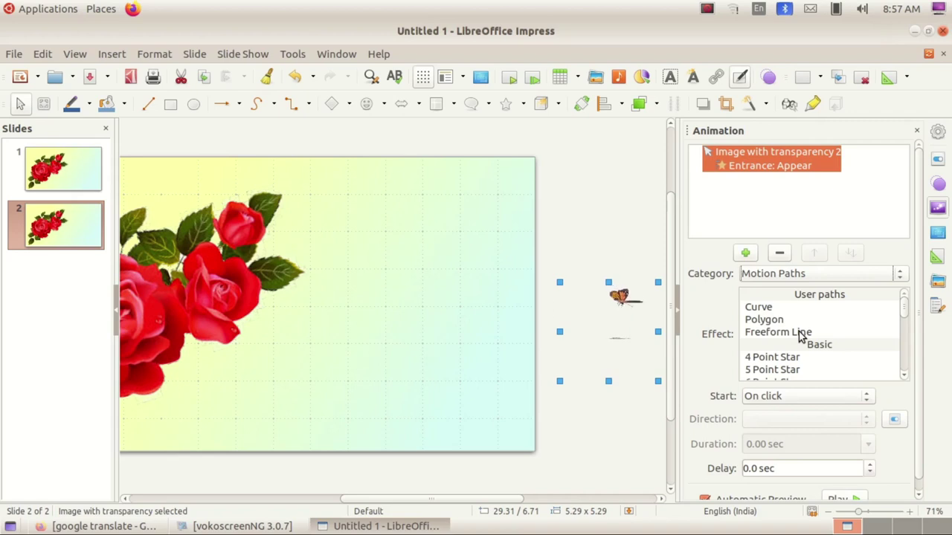
left_click(798, 332)
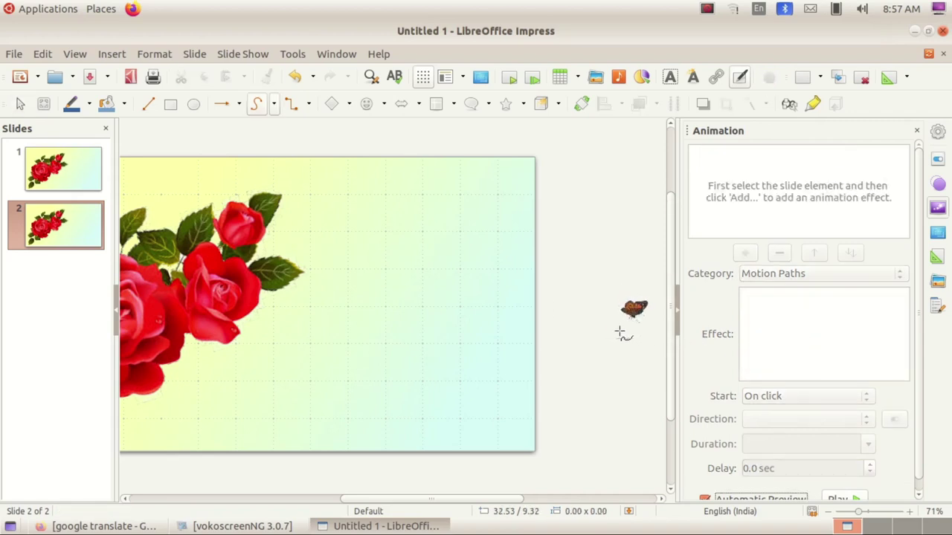
mouse_move(605, 327)
left_mouse_down()
mouse_move(575, 278)
mouse_move(544, 251)
mouse_move(422, 224)
left_mouse_up()
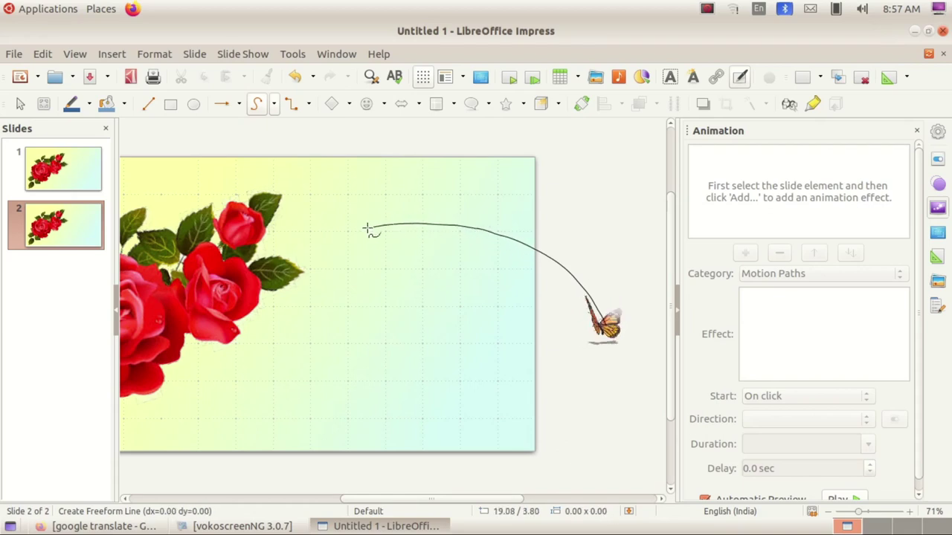
left_click_drag(298, 248, 168, 273)
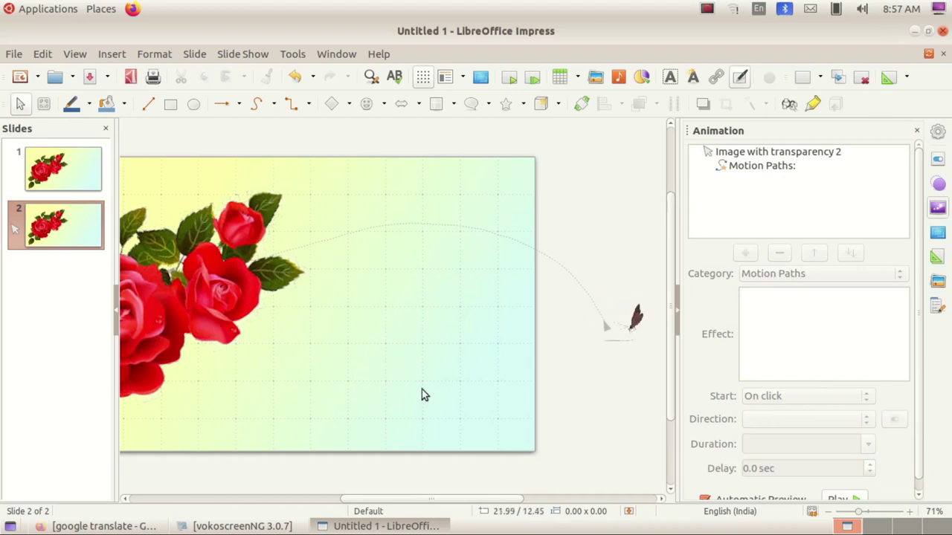
Step: Run the slide show to preview the butterfly flying along its motion path to the roses
left_click_drag(461, 499, 423, 504)
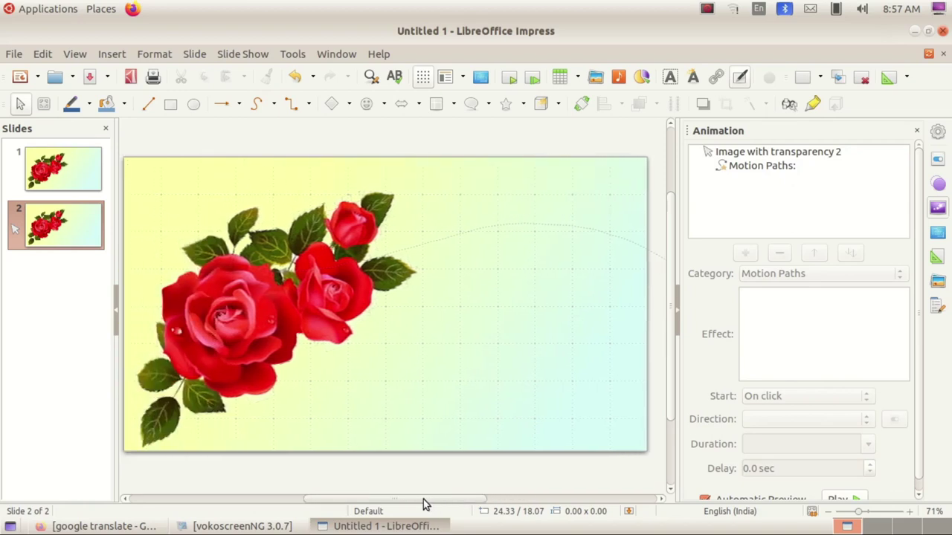
left_click(258, 54)
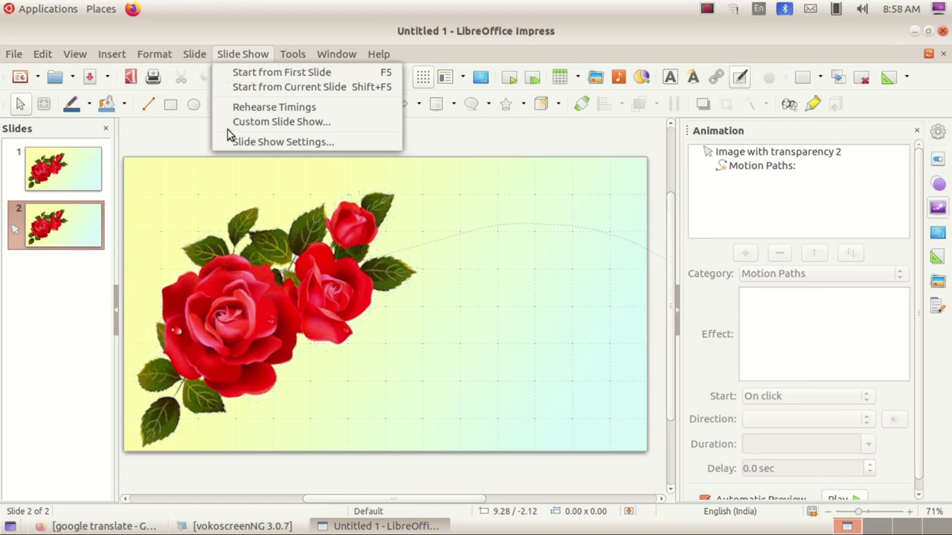
left_click(307, 79)
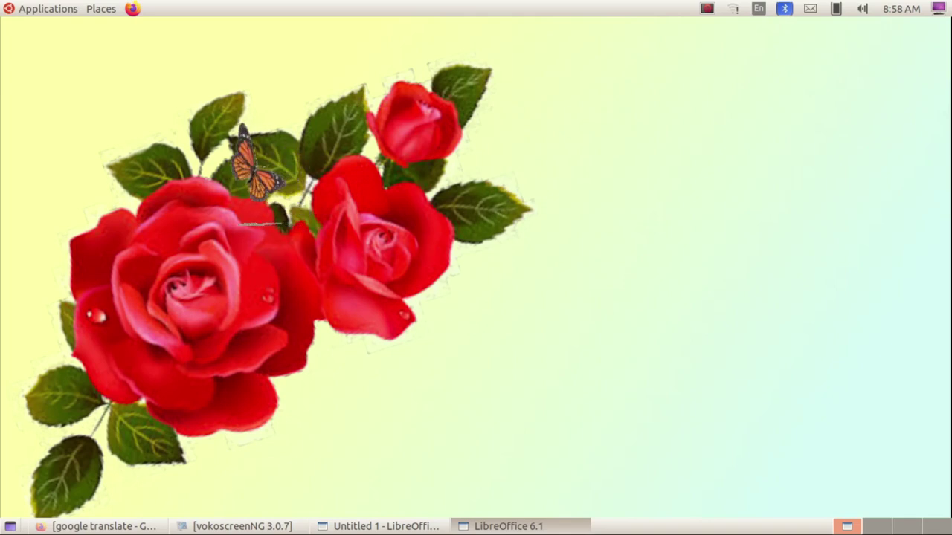
Step: End the slide show and move the roses picture on slide 2 to the slide's right side, about position 10.60 / -0.61 cm
key("Escape")
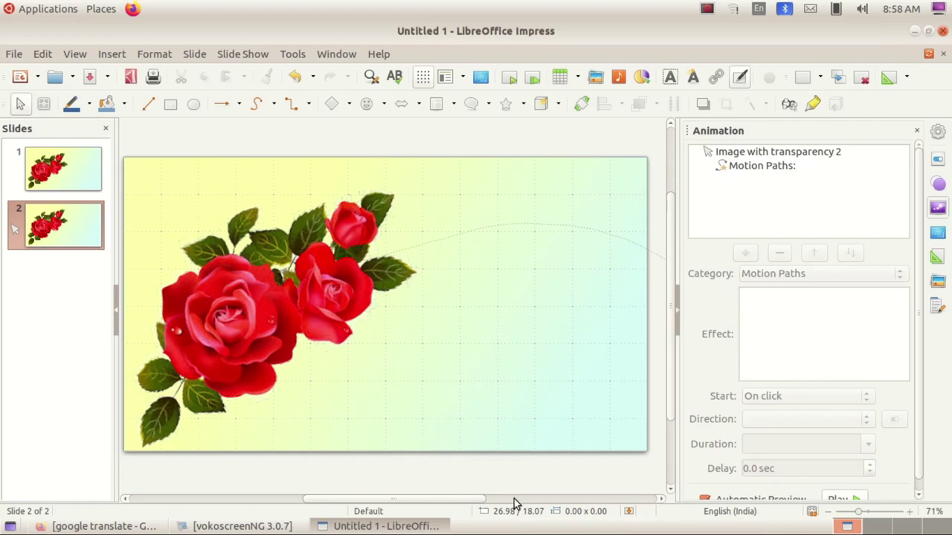
left_click_drag(470, 500, 494, 488)
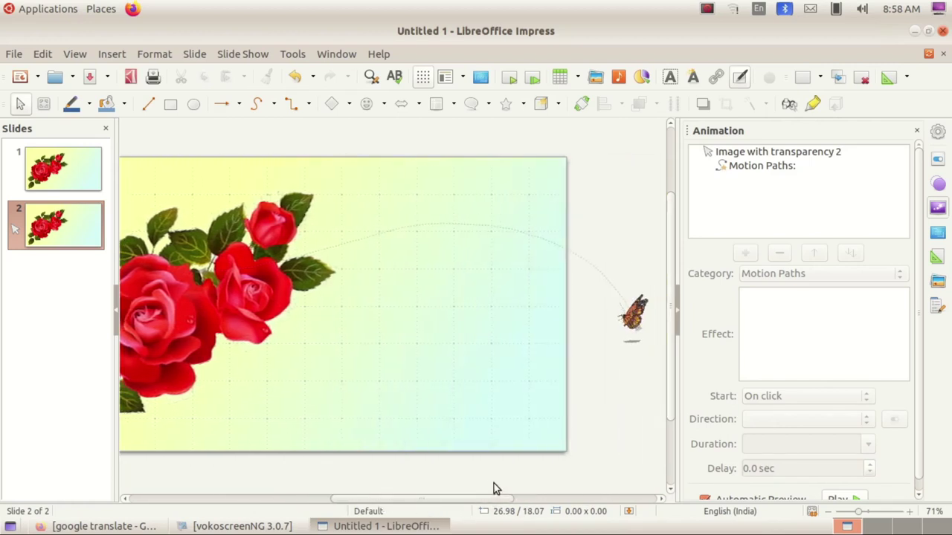
left_click(242, 304)
left_click_drag(217, 305, 441, 302)
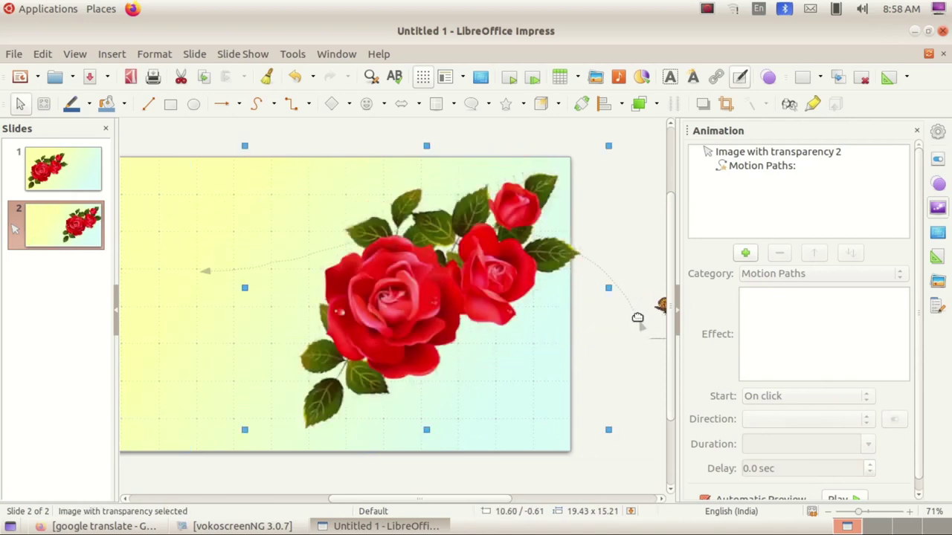
Step: Move the butterfly image across slide 2 to just beyond its left edge, at about position -7.09 / 8.91 cm
left_click(642, 325)
left_click_drag(663, 335, 139, 330)
left_click_drag(354, 499, 292, 500)
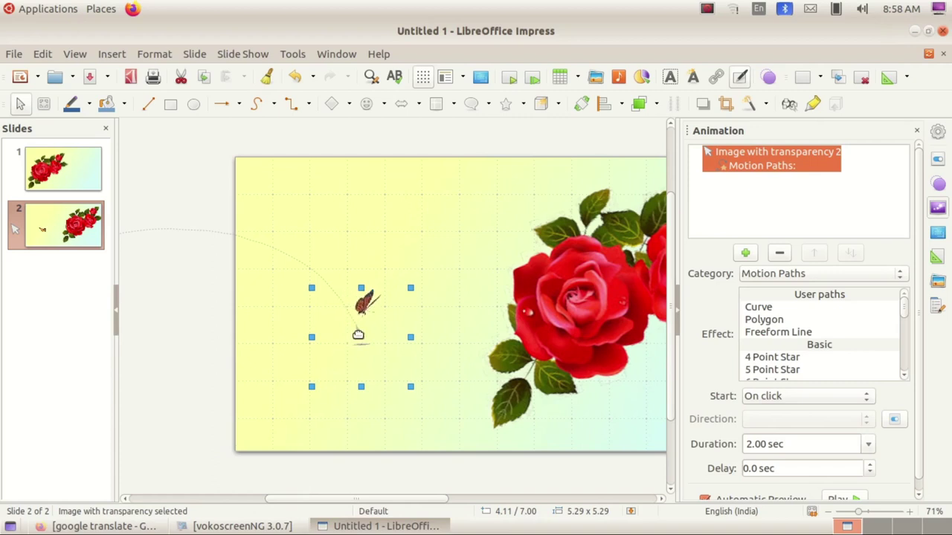
left_click(358, 335)
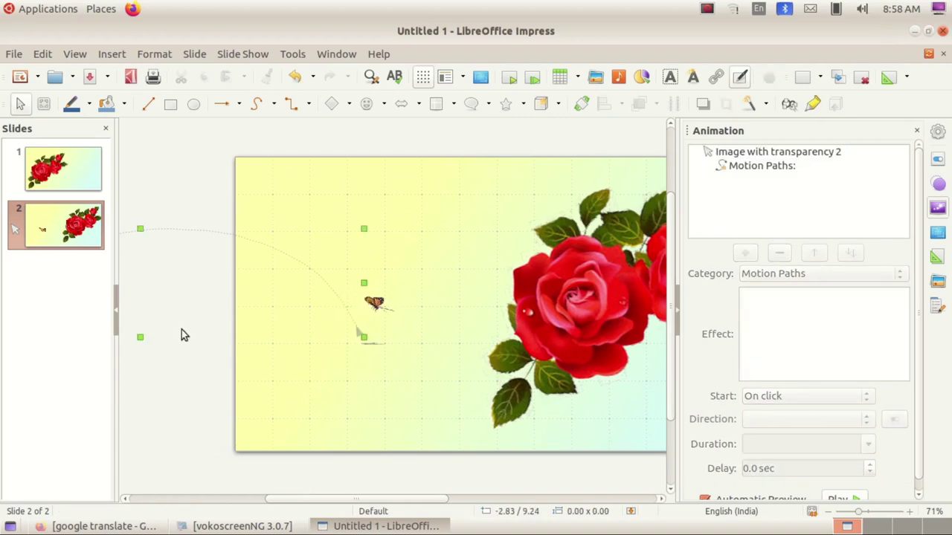
left_click(387, 311)
left_click_drag(382, 319, 176, 352)
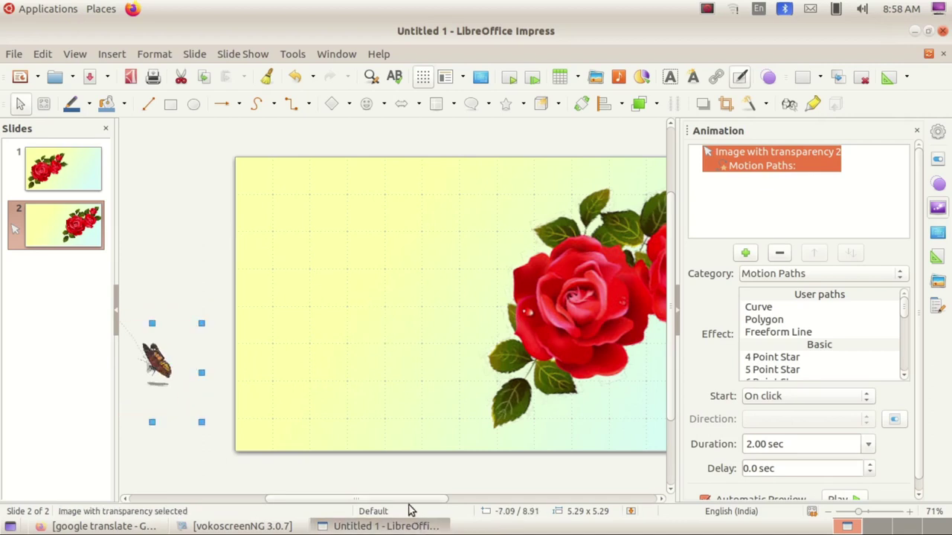
Step: Delete the butterfly's existing arc-shaped motion path
left_click_drag(407, 504, 355, 504)
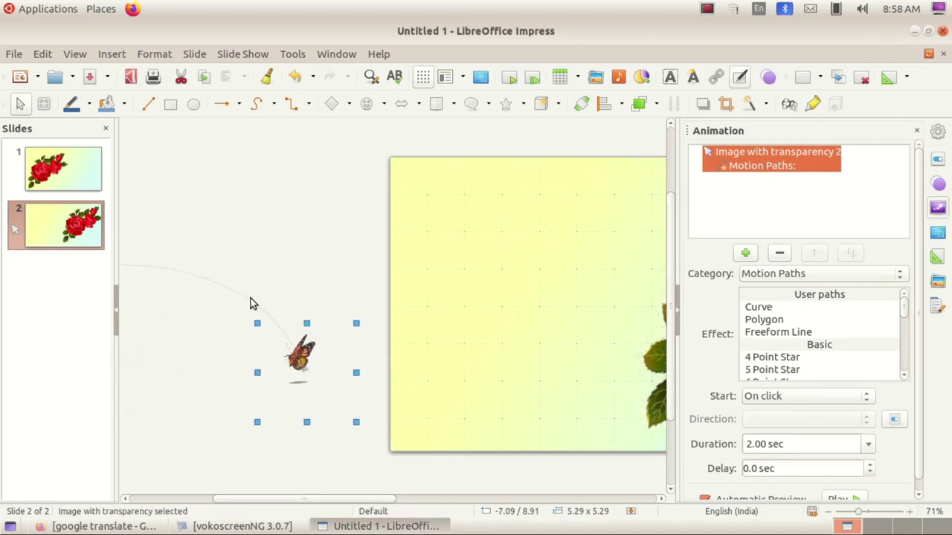
left_click(247, 300)
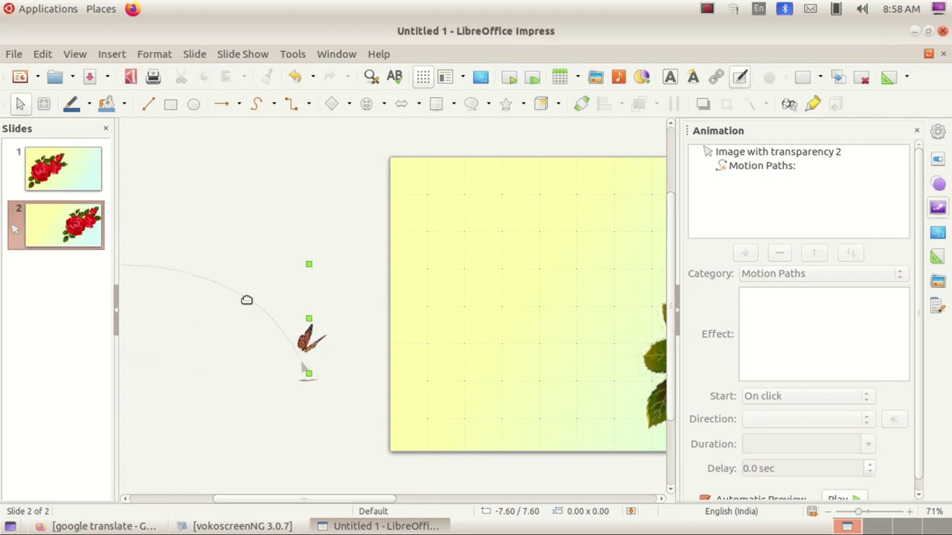
key("Delete")
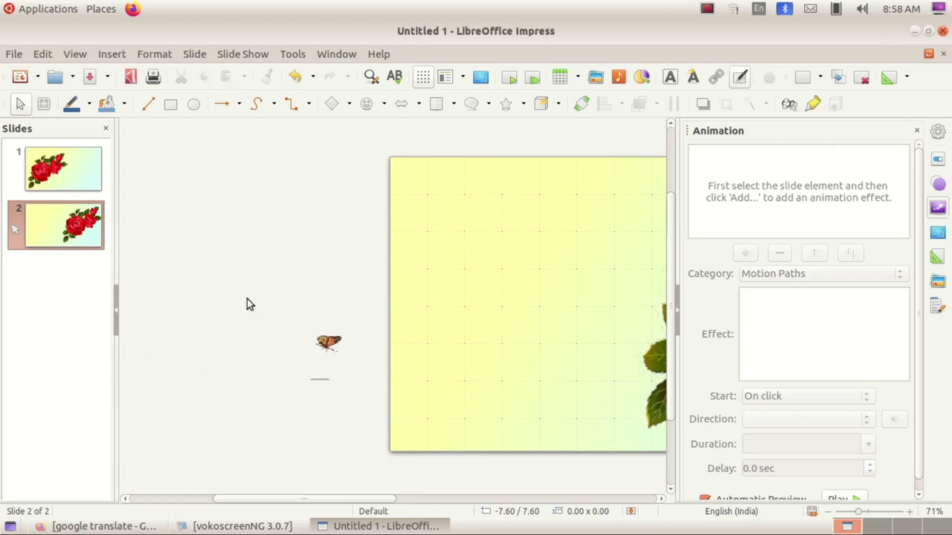
Step: Enlarge the butterfly to about 8.40 x 8.40 cm and place it outside the slide's left edge at about -10.60 / 6.20 cm
left_click(340, 359)
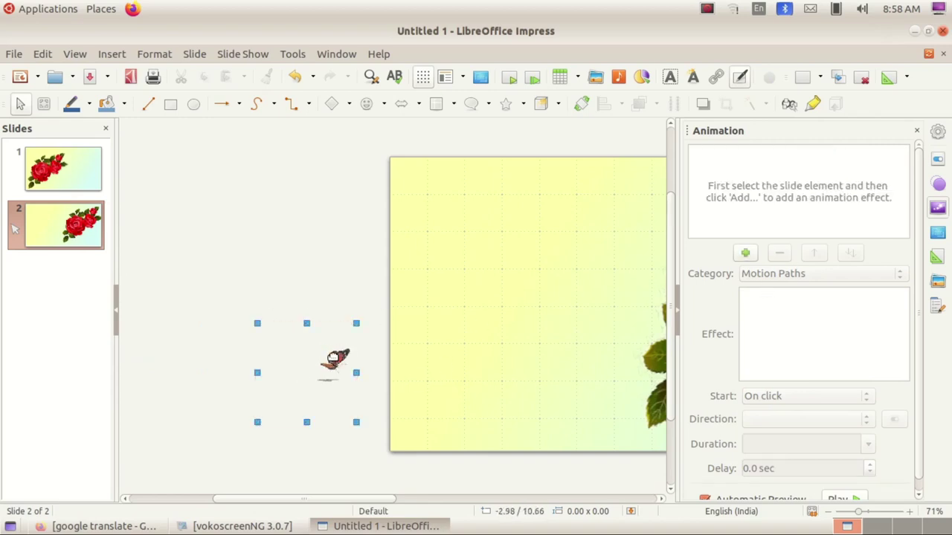
left_click_drag(356, 323, 408, 268)
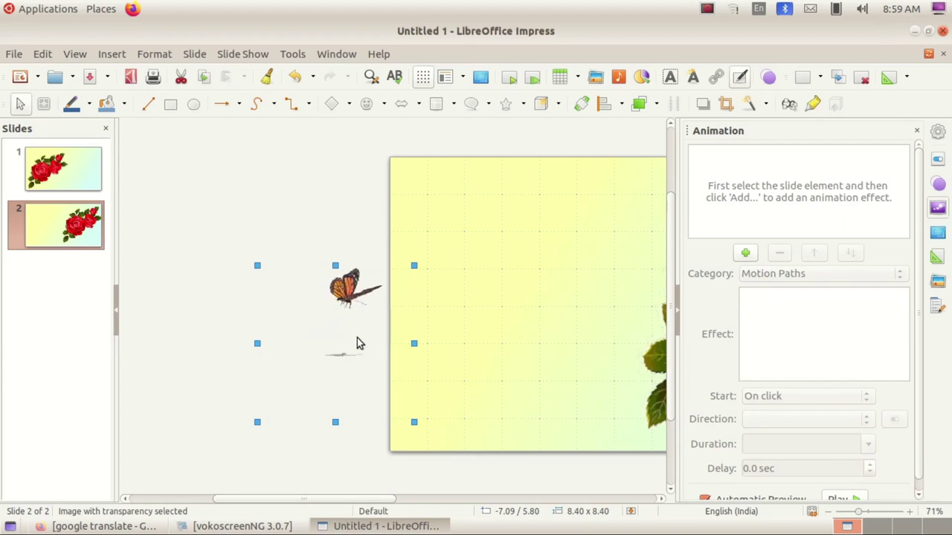
left_click_drag(335, 287, 270, 295)
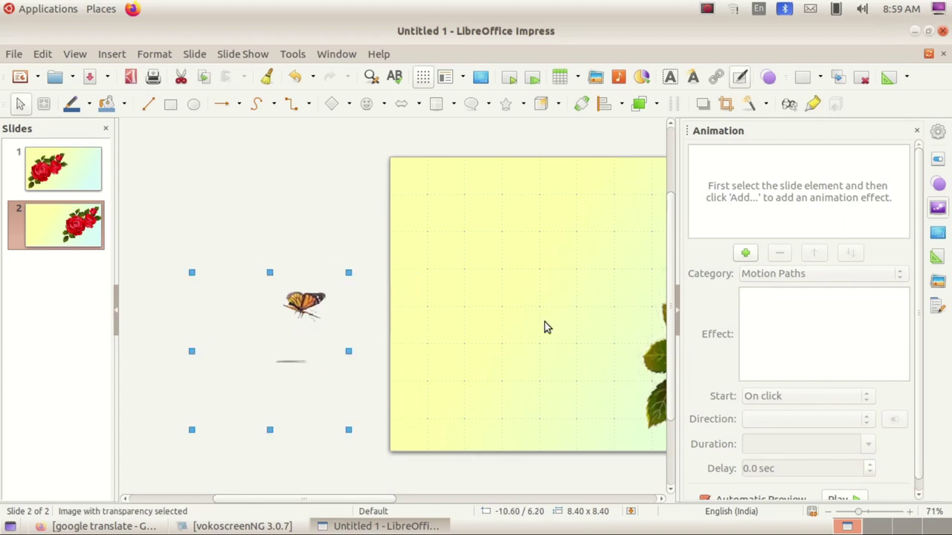
Step: Add an animation effect to the butterfly and set its category to Motion Paths
left_click(747, 253)
left_click(758, 277)
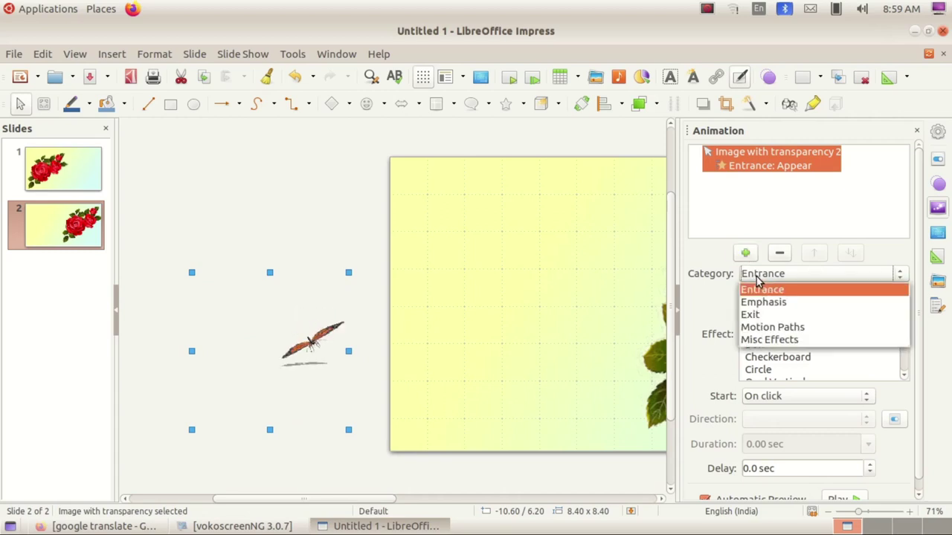
left_click(772, 327)
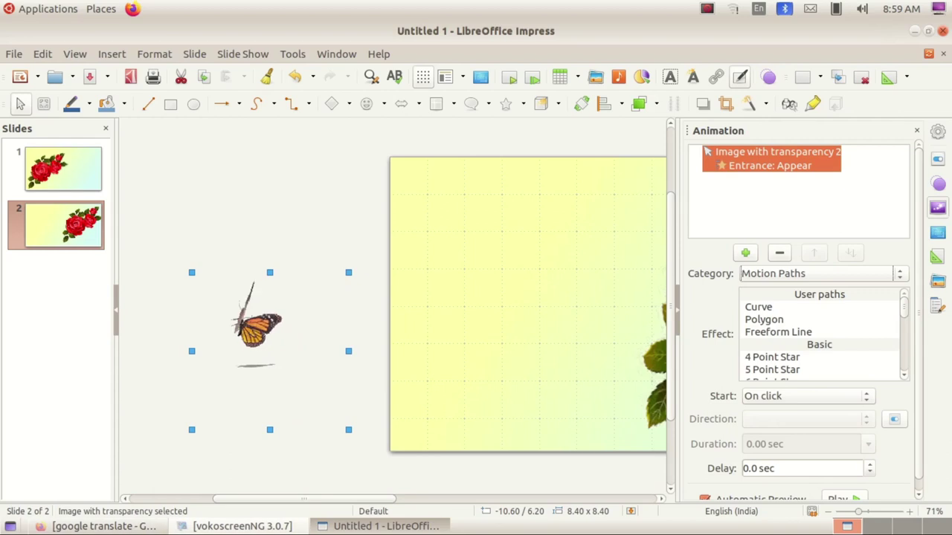
left_click(238, 526)
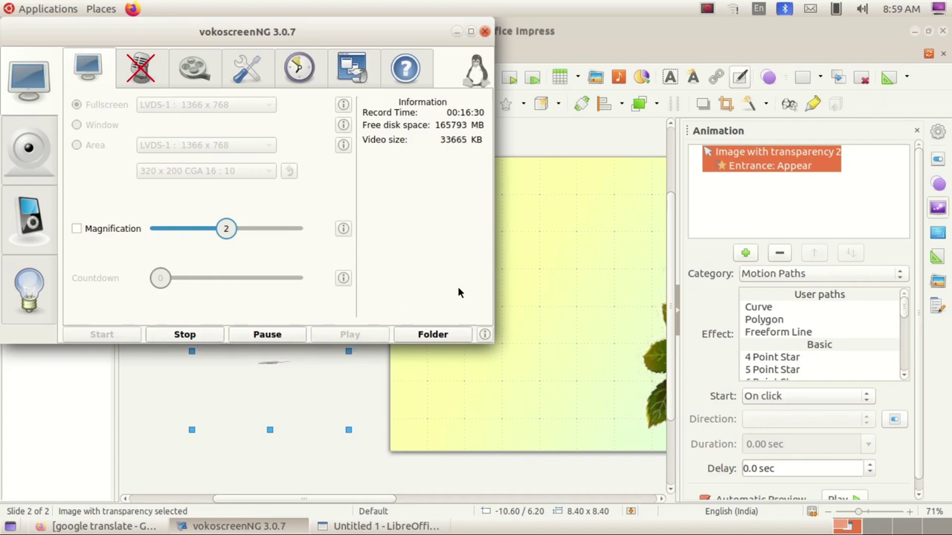
left_click(462, 30)
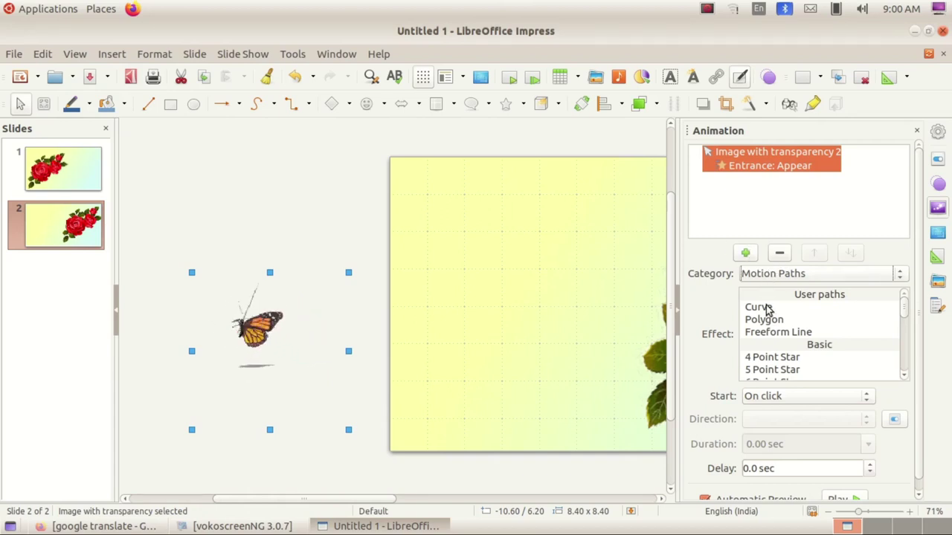
Step: Apply a Freeform Line motion path, drawn as a gentle wave from the butterfly across the slide to the large rose
left_click(774, 332)
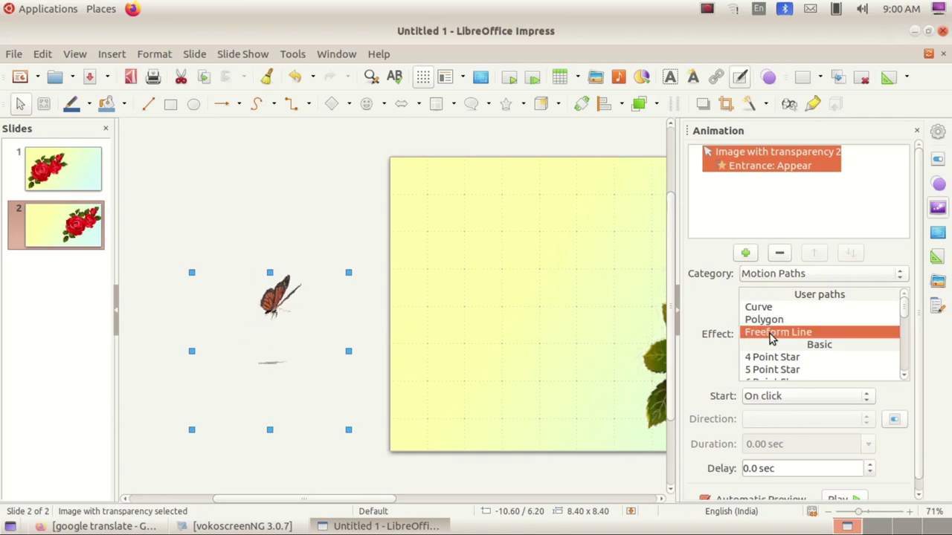
mouse_move(279, 351)
left_mouse_down()
mouse_move(433, 293)
mouse_move(698, 316)
left_mouse_up()
left_click_drag(376, 502, 402, 495)
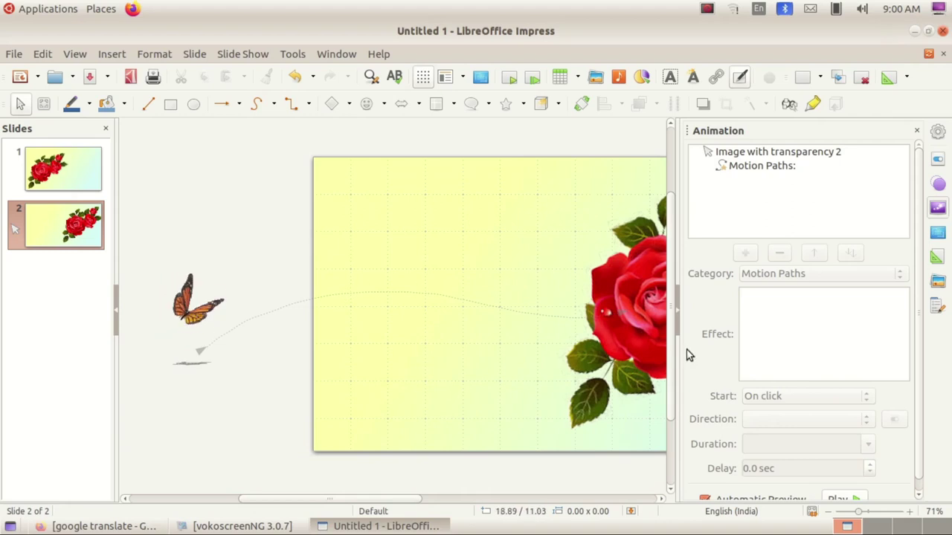
Step: Run the slide show to preview the butterfly flying in from the left onto the roses, then end it
left_click_drag(287, 501, 345, 502)
left_click(241, 54)
left_click(236, 70)
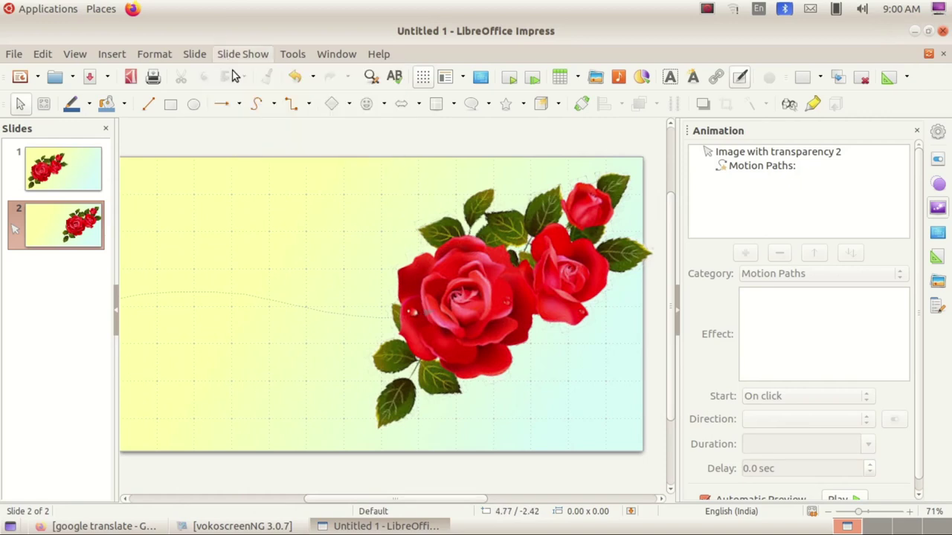
left_click(644, 450)
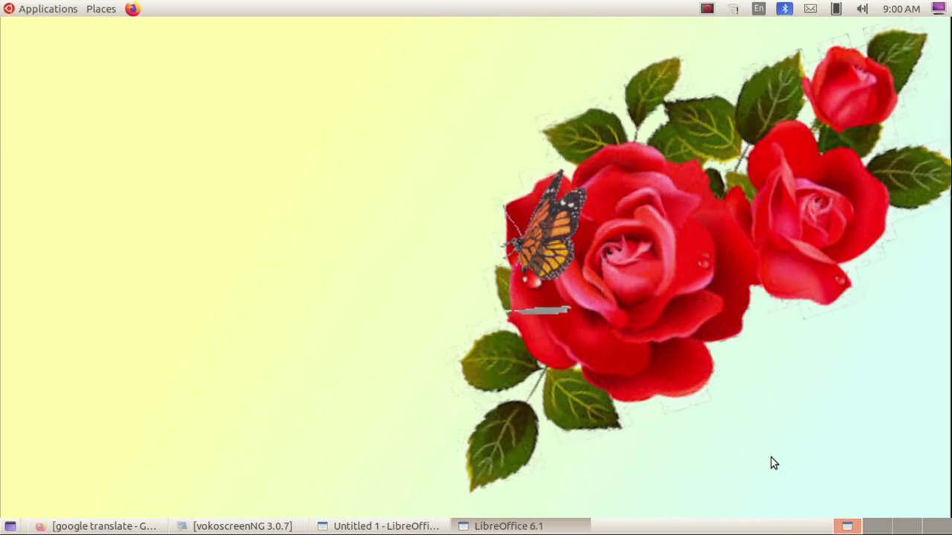
key("Escape")
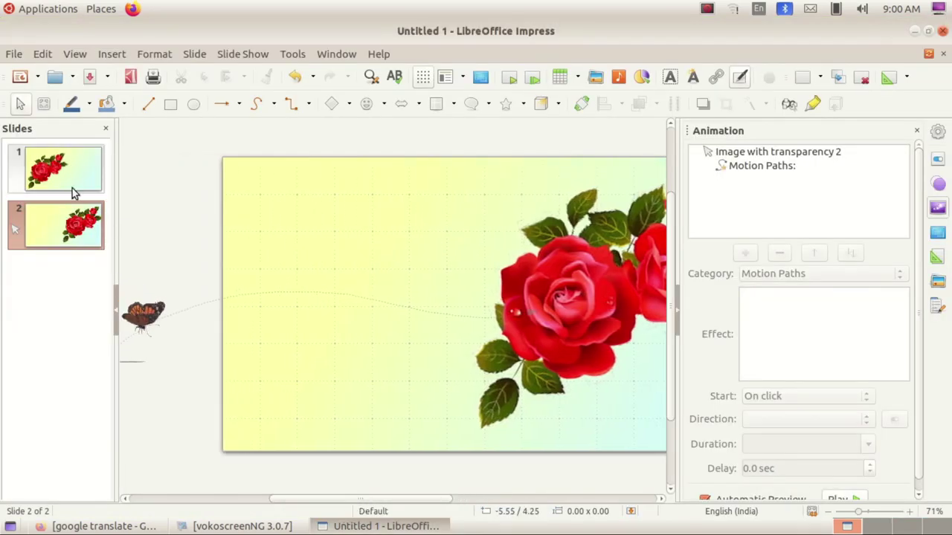
Step: Move the roses picture on slide 1 to the slide's right side, at about position 10.00 / -0.41 cm
left_click(72, 188)
left_click_drag(355, 503, 421, 502)
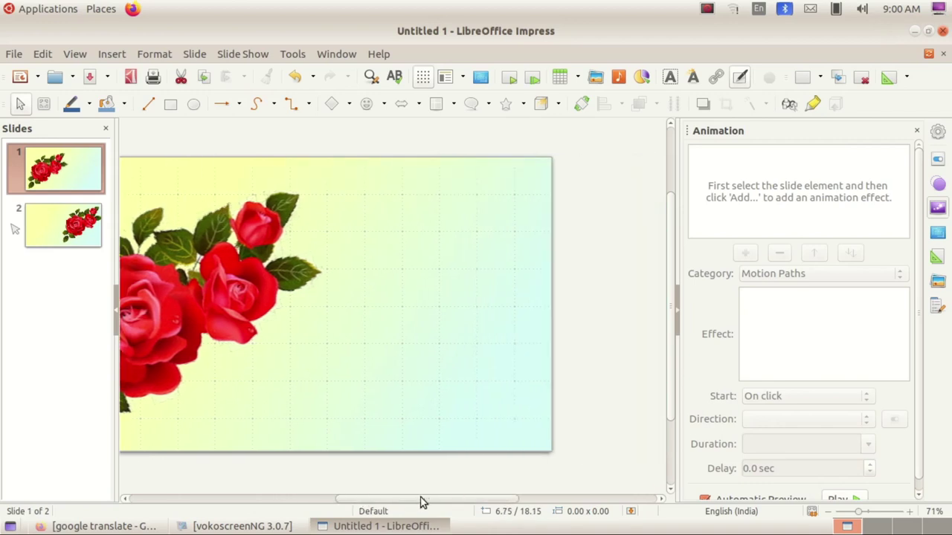
left_click(213, 308)
left_click_drag(216, 317, 449, 312)
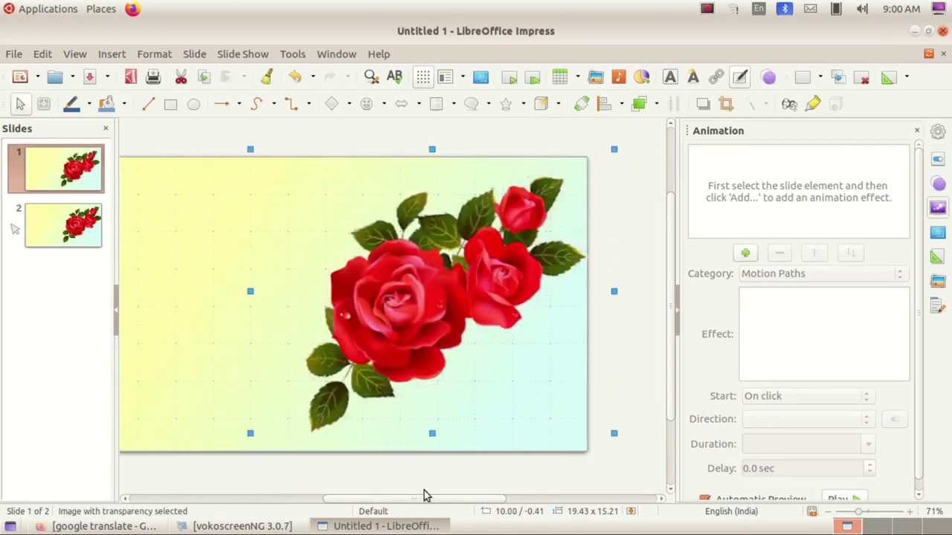
left_click_drag(424, 496, 346, 495)
left_click_drag(353, 496, 403, 490)
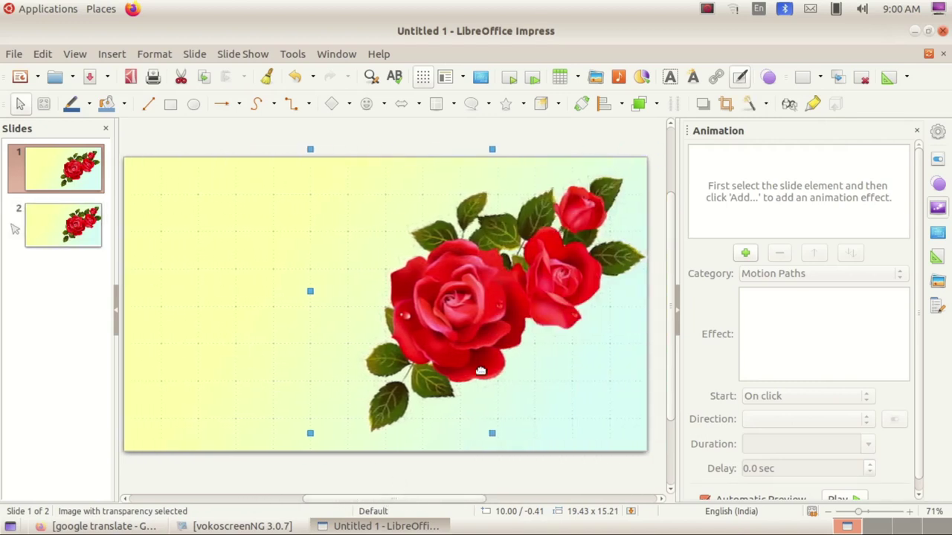
Step: Compare both slides and nudge slide 1's roses to about position 10.57 / -0.80 cm to align them with slide 2
left_click(80, 237)
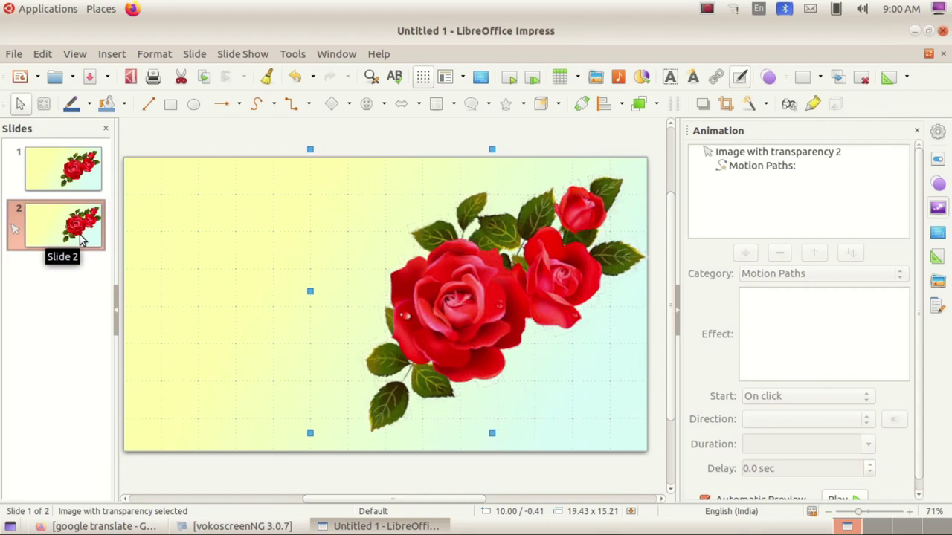
left_click(80, 181)
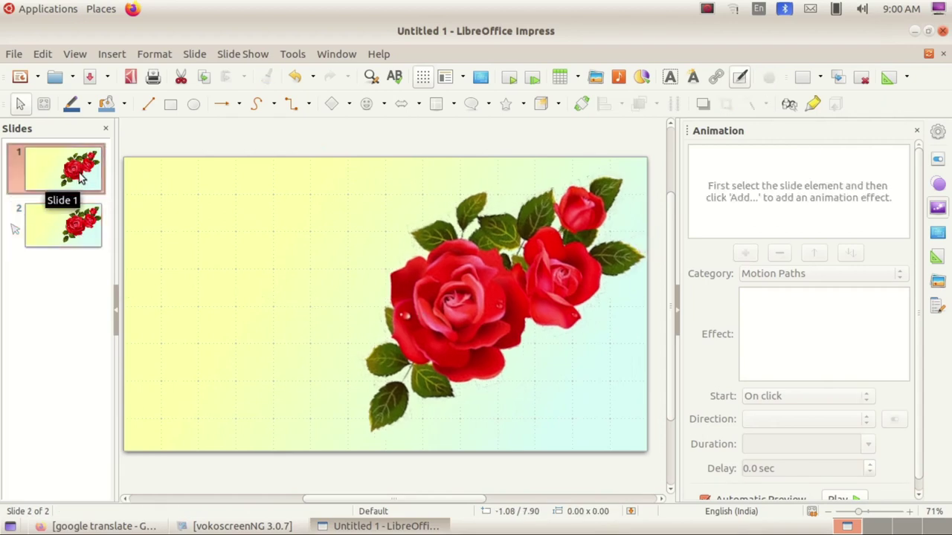
left_click(81, 229)
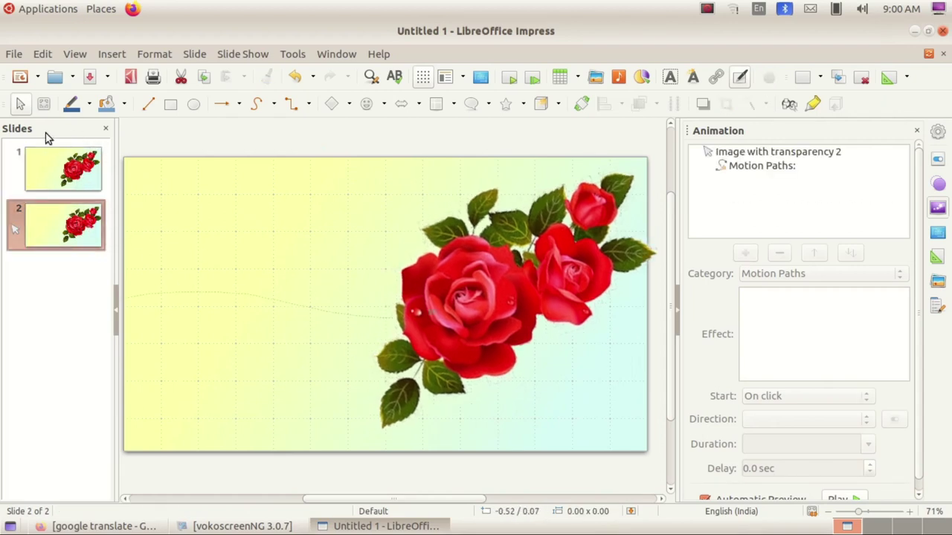
left_click(53, 160)
left_click_drag(462, 301, 473, 294)
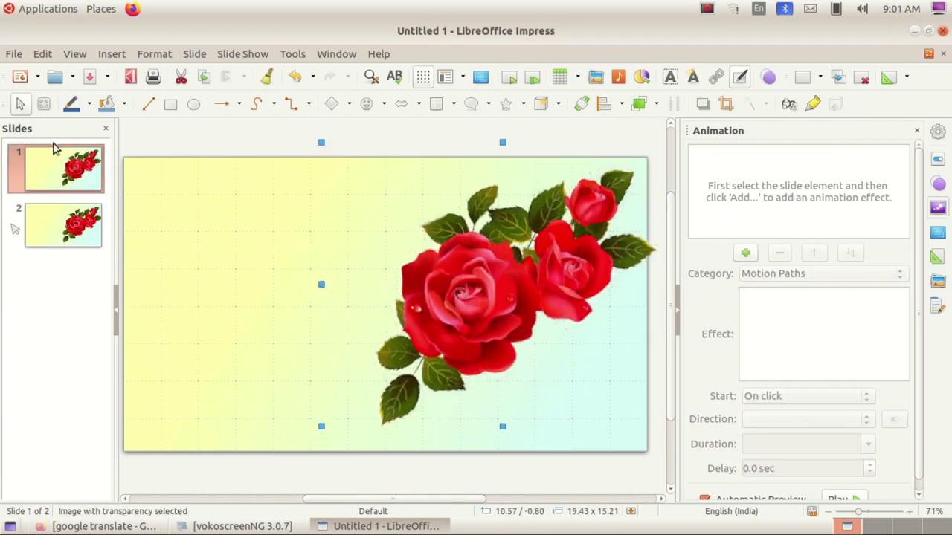
Step: Compare the roses' placement on both slides again and return slide 1's roses to position 10.00 / -0.41 cm
left_click(76, 221)
left_click(79, 178)
left_click(93, 215)
left_click(75, 173)
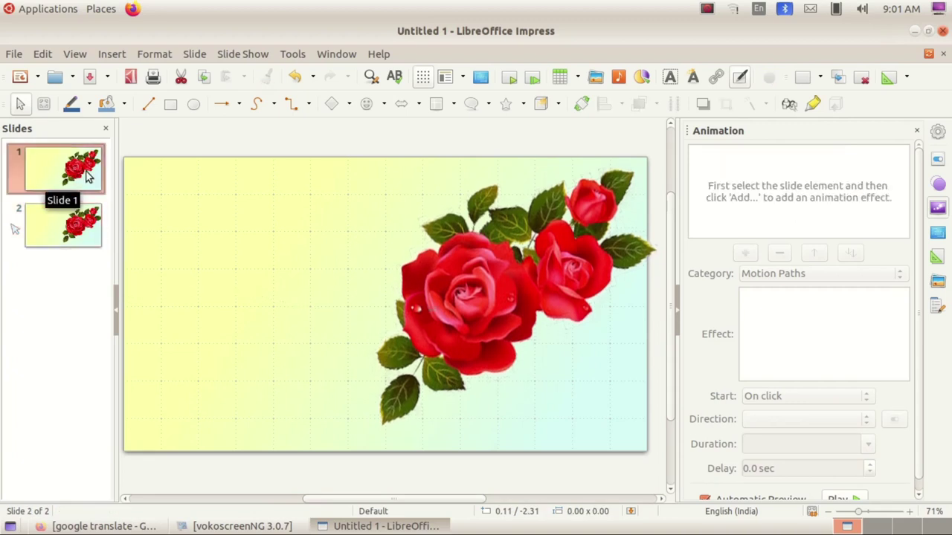
left_click_drag(524, 342, 490, 314)
left_click(67, 223)
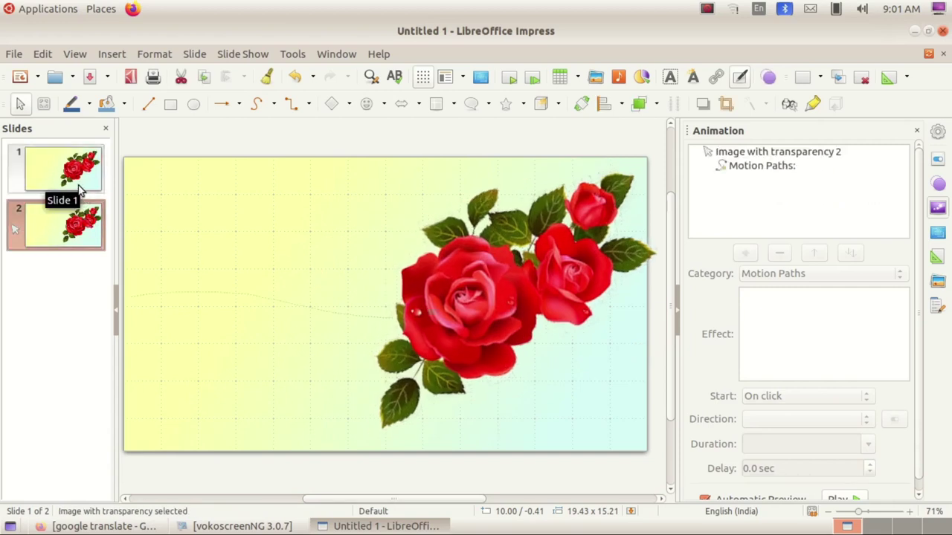
left_click(67, 175)
Step: Insert the image thithali.png from the Desktop on slide 2 and shrink it to about 12.48 x 5.82 cm, left of the roses
left_click_drag(374, 500, 308, 493)
left_click(45, 236)
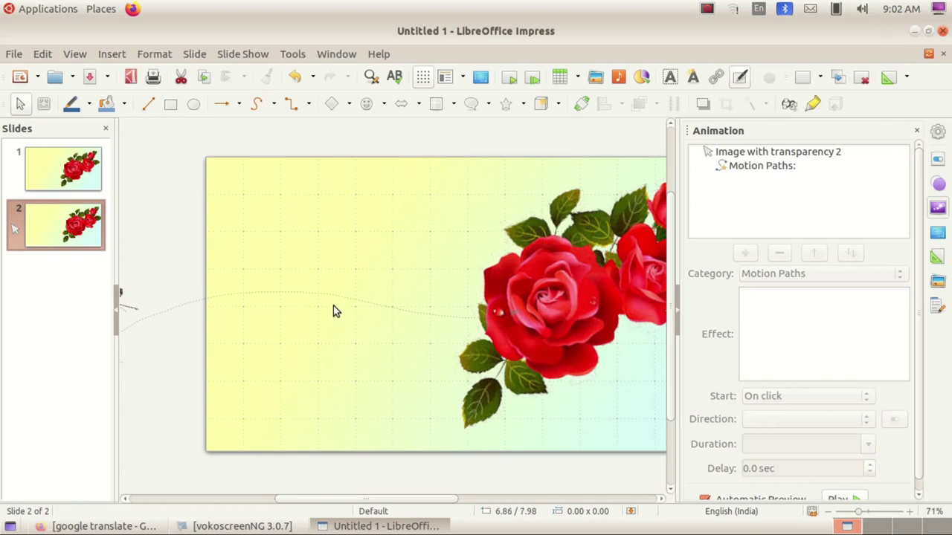
left_click(115, 55)
left_click(128, 70)
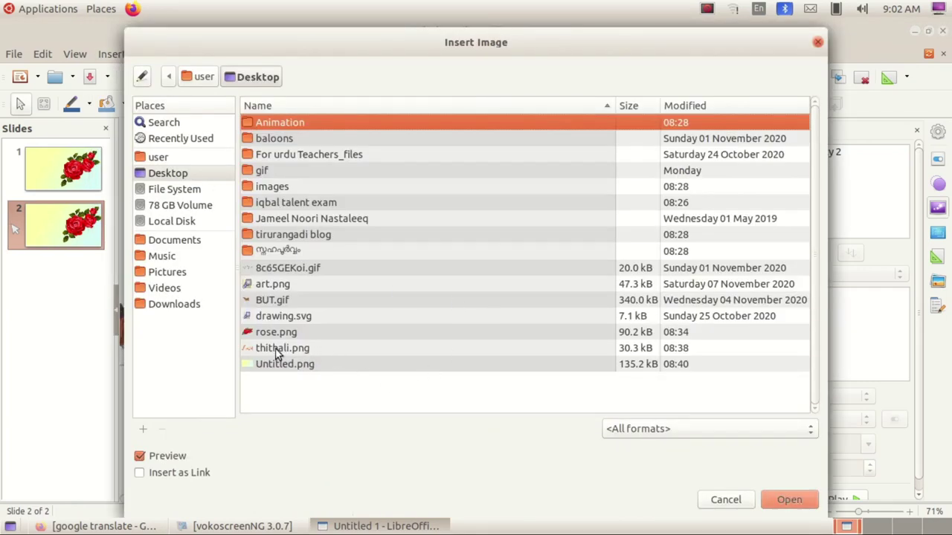
left_click(278, 349)
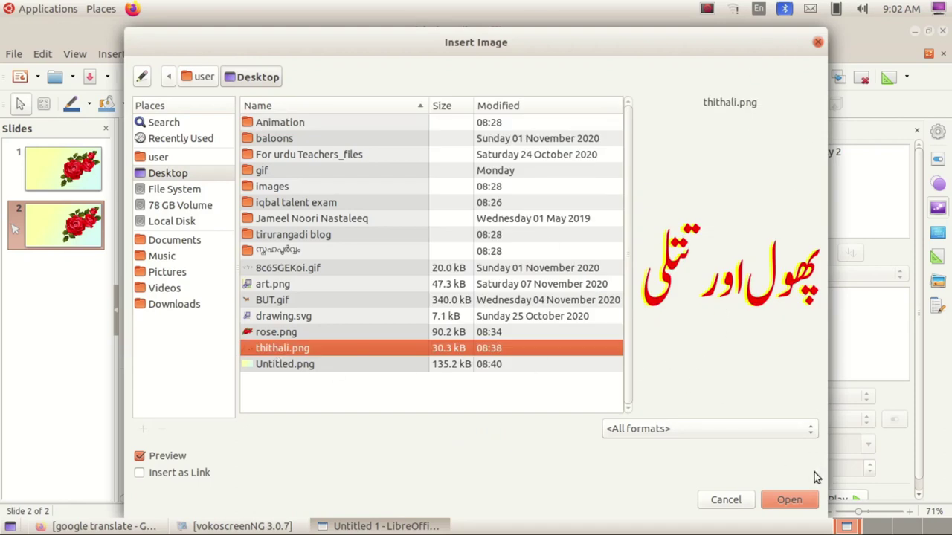
left_click(790, 499)
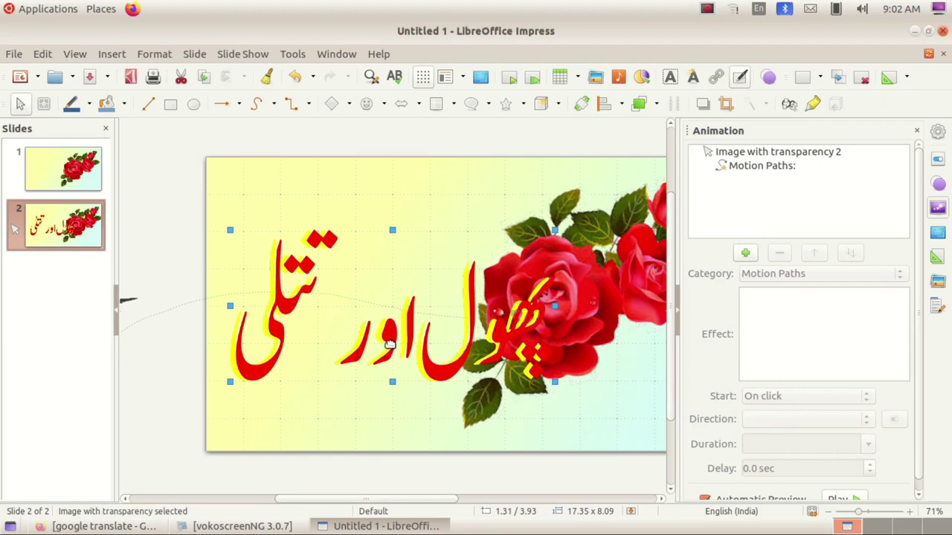
left_click_drag(550, 235, 412, 275)
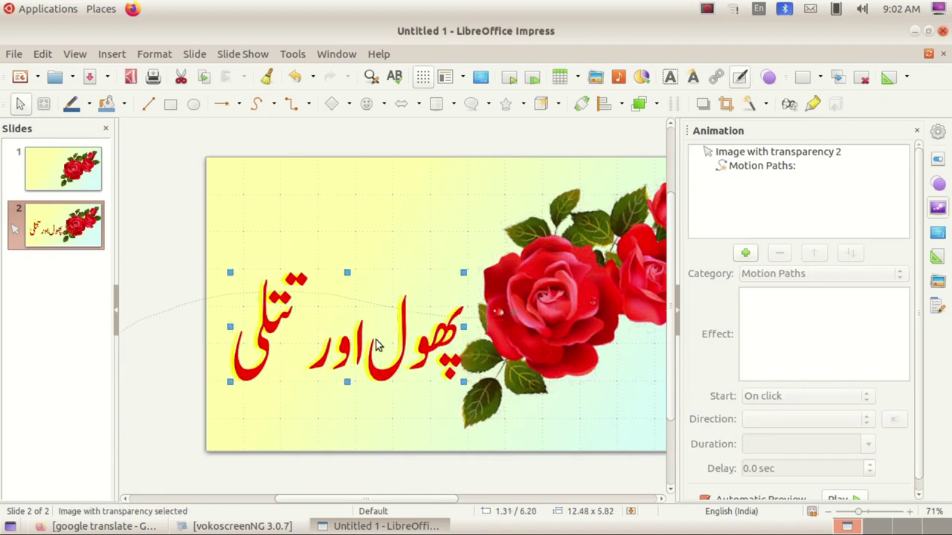
Step: Move the Urdu title image on slide 2 off the slide, just below its lower edge, at about position 0.92 / 17.40 cm
left_click_drag(358, 349, 352, 245)
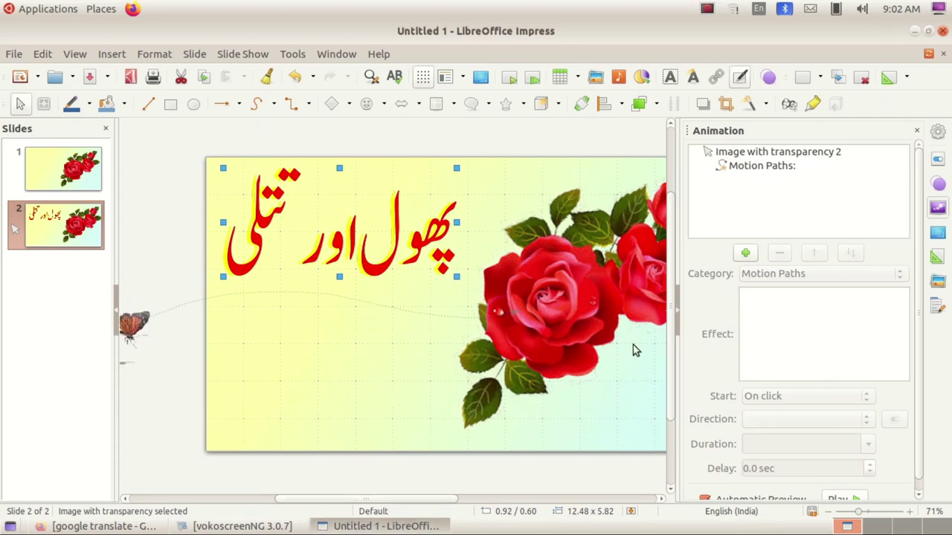
scroll(670, 334, "down", 2)
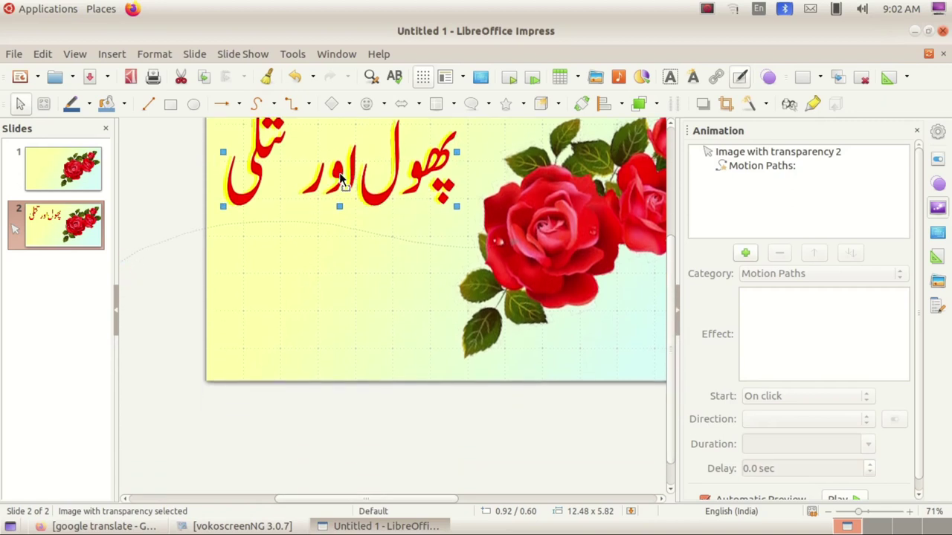
scroll(356, 346, "up", 2)
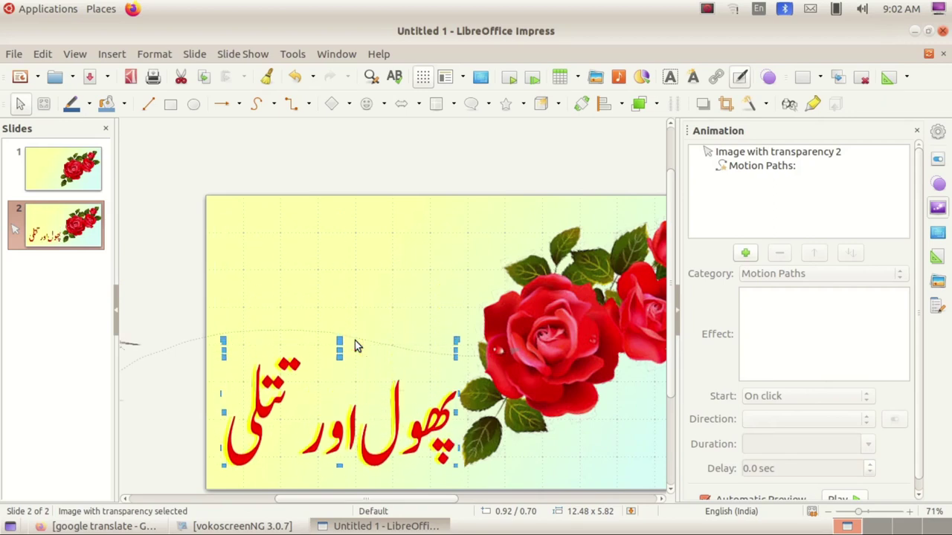
scroll(355, 345, "down", 2)
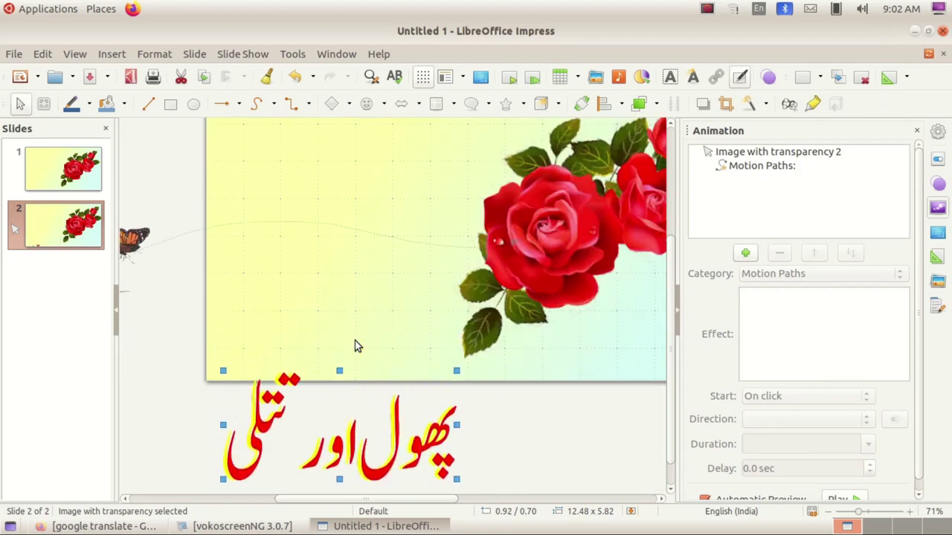
scroll(355, 346, "down", 1)
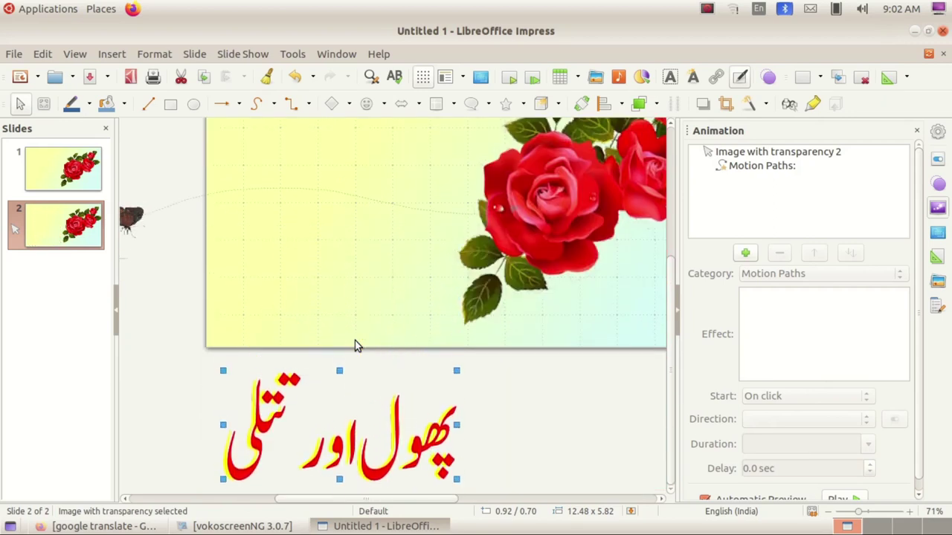
Step: Add a Polygon motion path animation to the title image, drawn straight up about 16 cm from the image's centre onto the slide
left_click(751, 256)
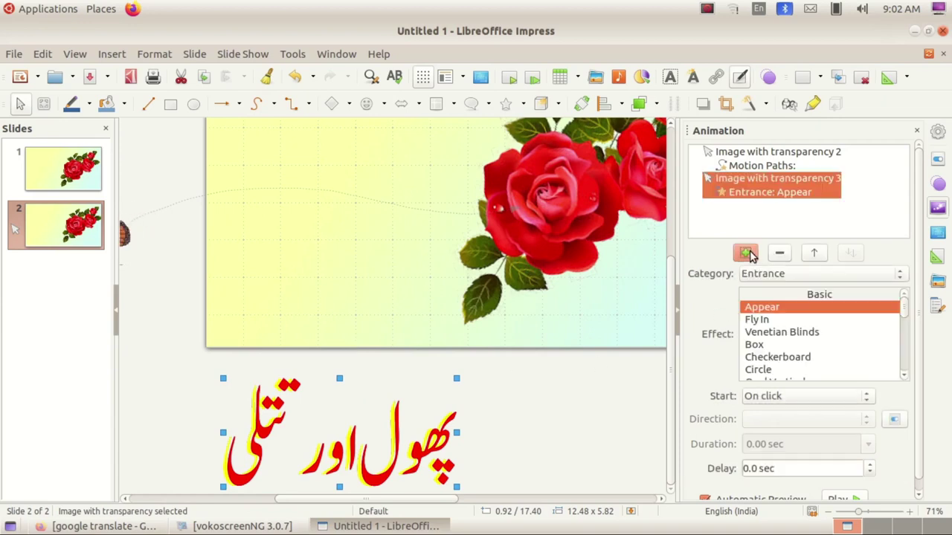
left_click(777, 275)
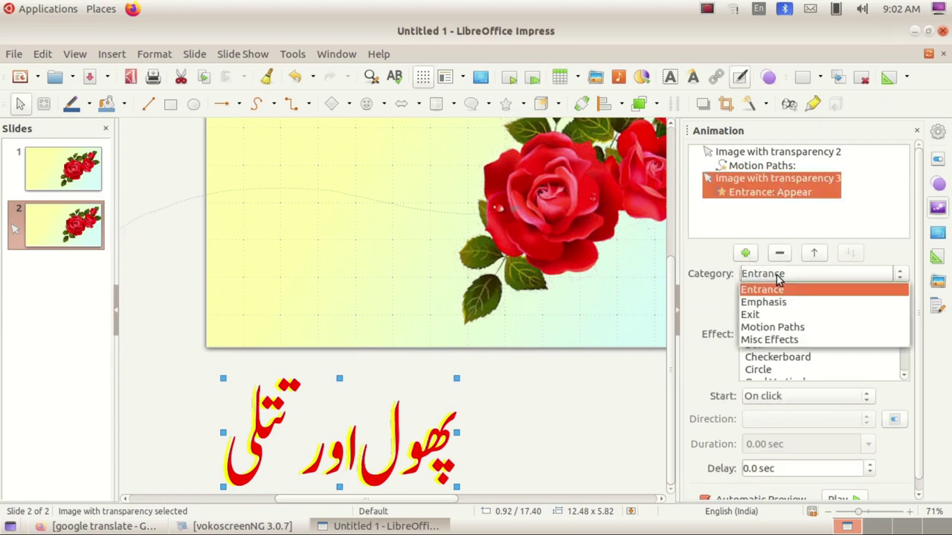
left_click(799, 327)
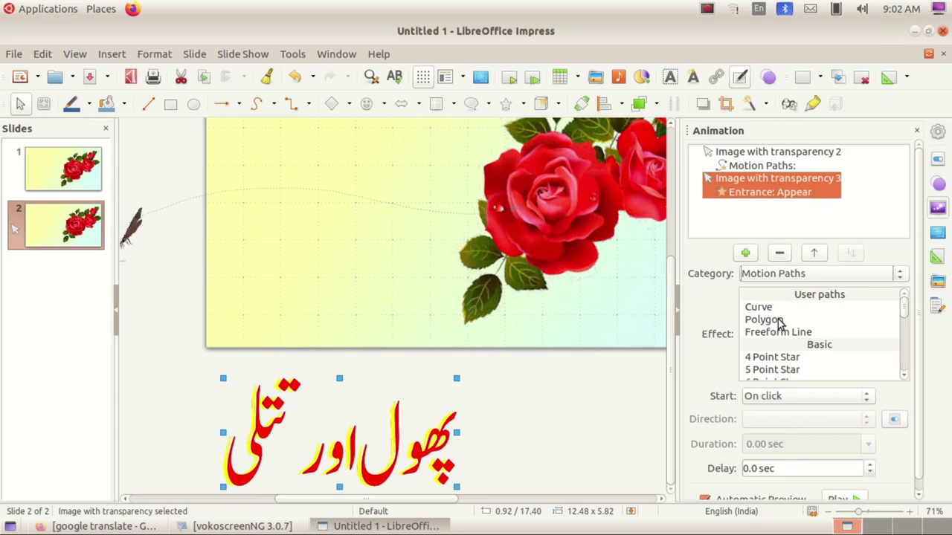
left_click(778, 321)
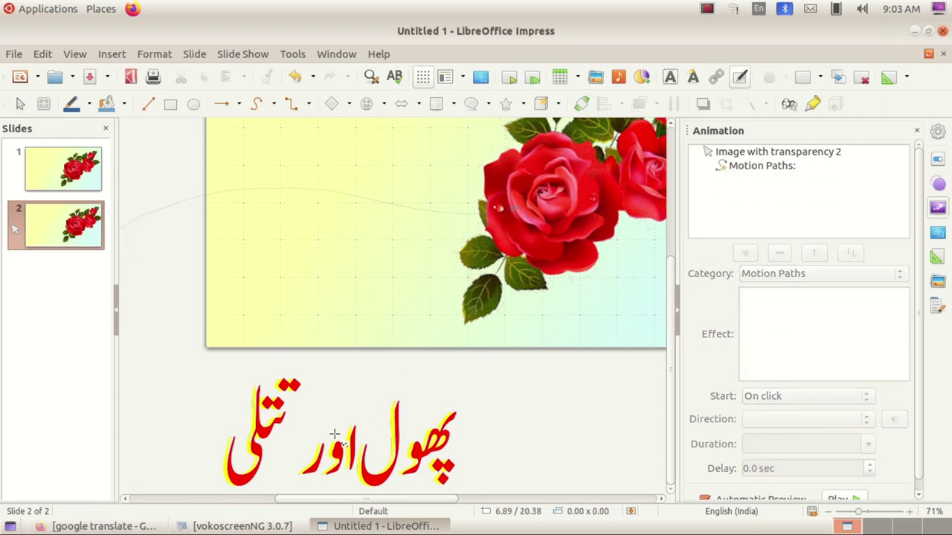
left_click_drag(335, 435, 339, 355)
left_click_drag(334, 266, 338, 173)
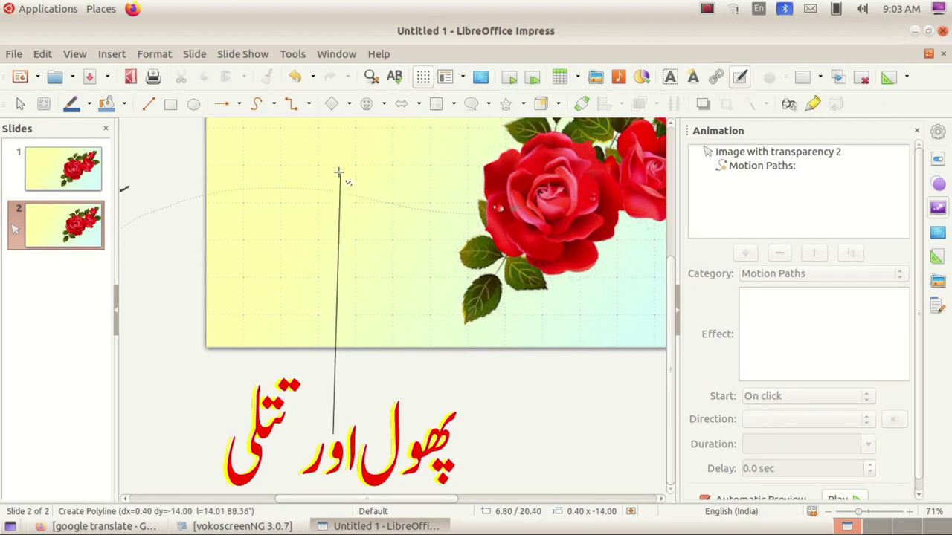
mouse_move(338, 135)
left_mouse_down()
mouse_move(339, 94)
mouse_move(338, 128)
left_mouse_up()
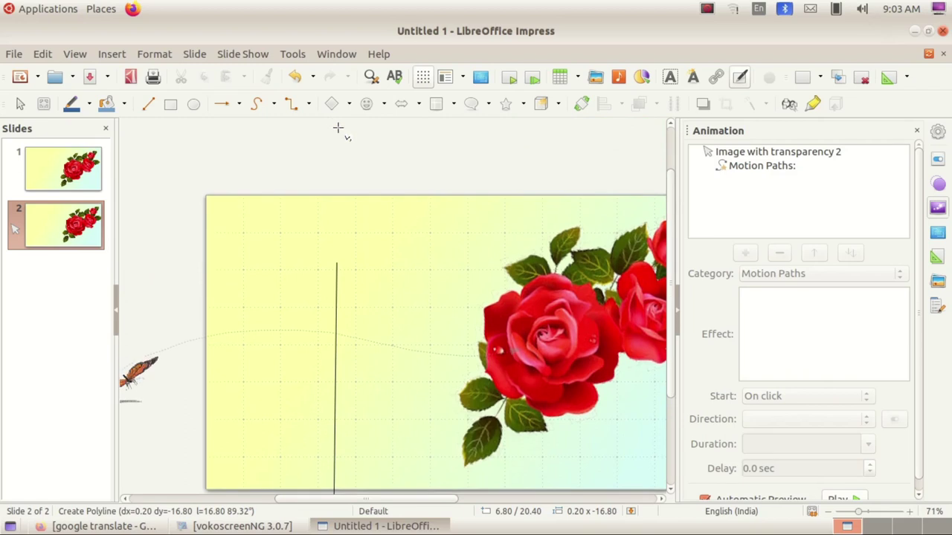
left_click_drag(336, 260, 335, 277)
double_click(335, 277)
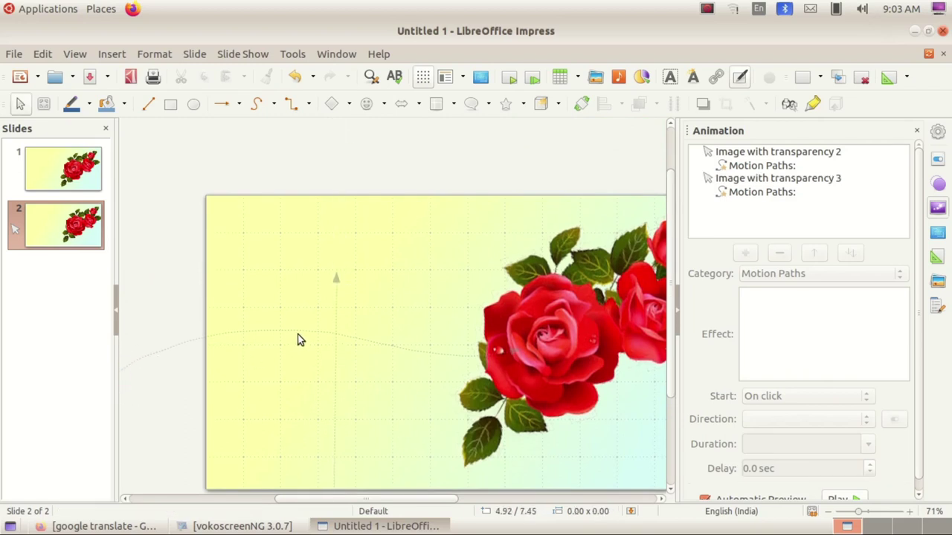
Step: Check both ends of the title's motion path and start the slide show from the first slide
scroll(298, 340, "down", 3)
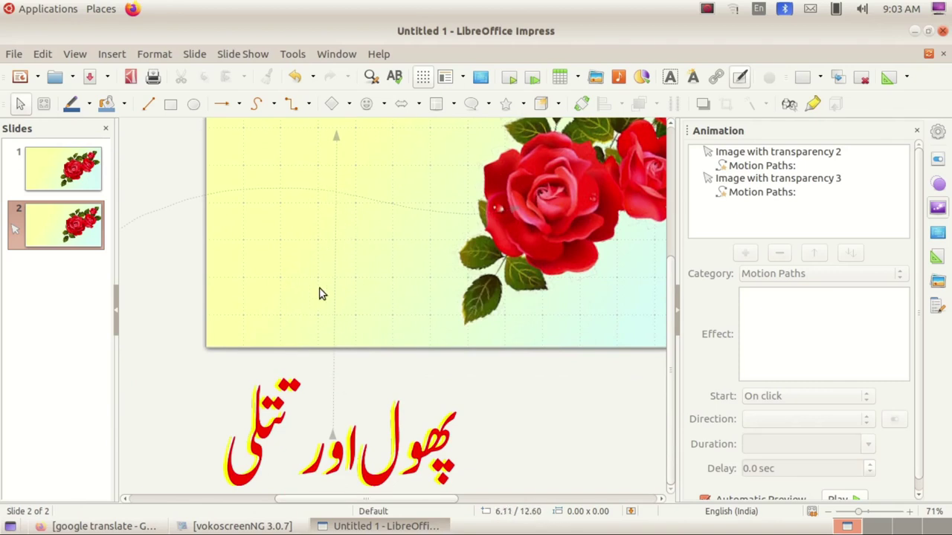
scroll(323, 320, "up", 3)
left_click(256, 55)
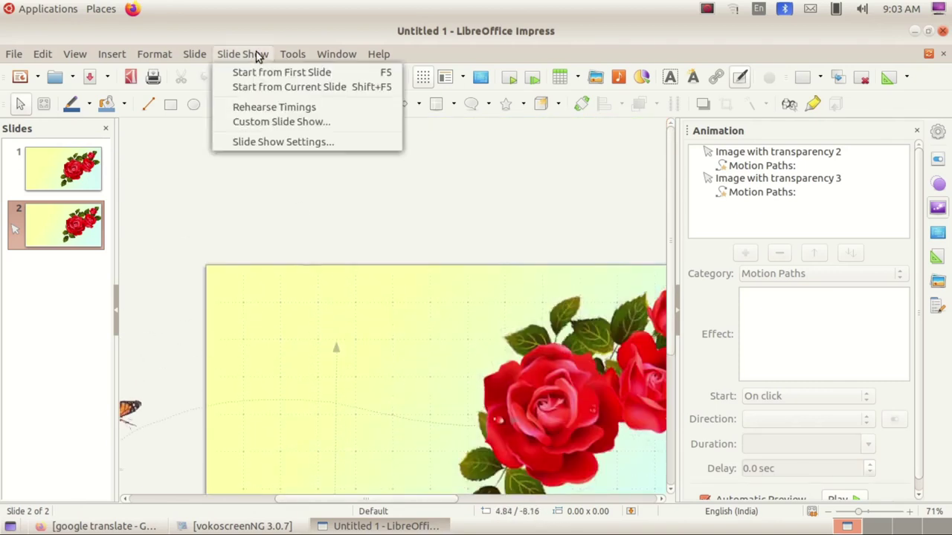
left_click(250, 70)
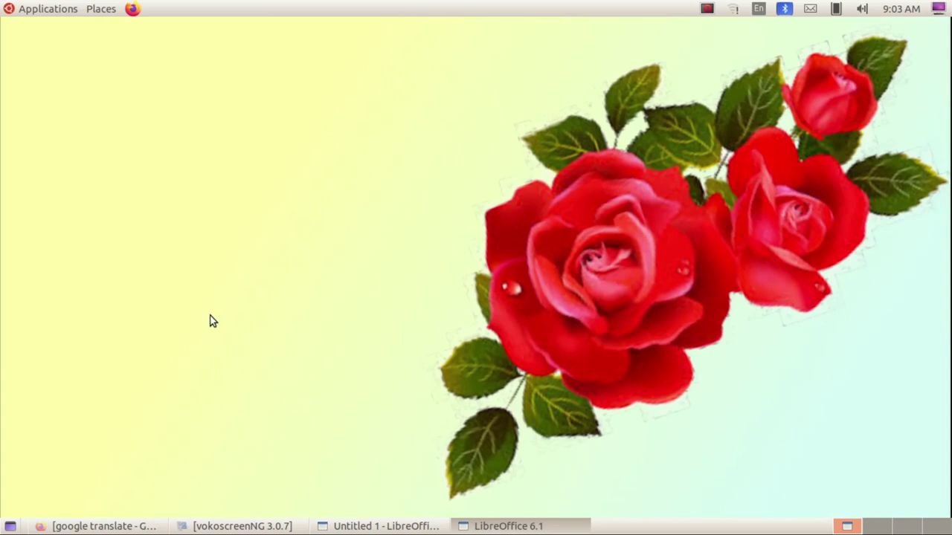